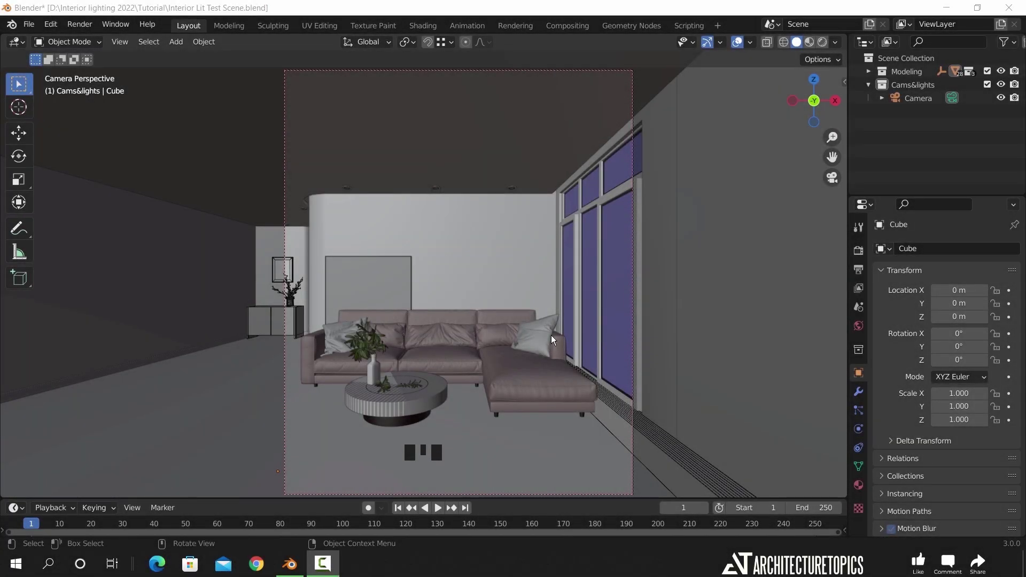
Step: Show the Cycles render settings (GPU Compute, 128/800 samples) and preview the living room rendered
left_click(859, 251)
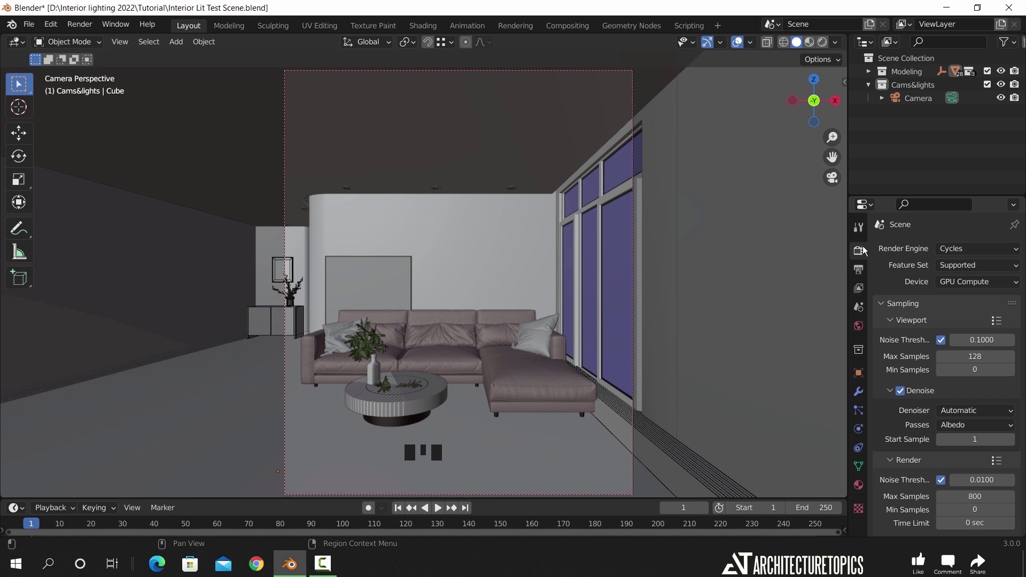
left_click(822, 45)
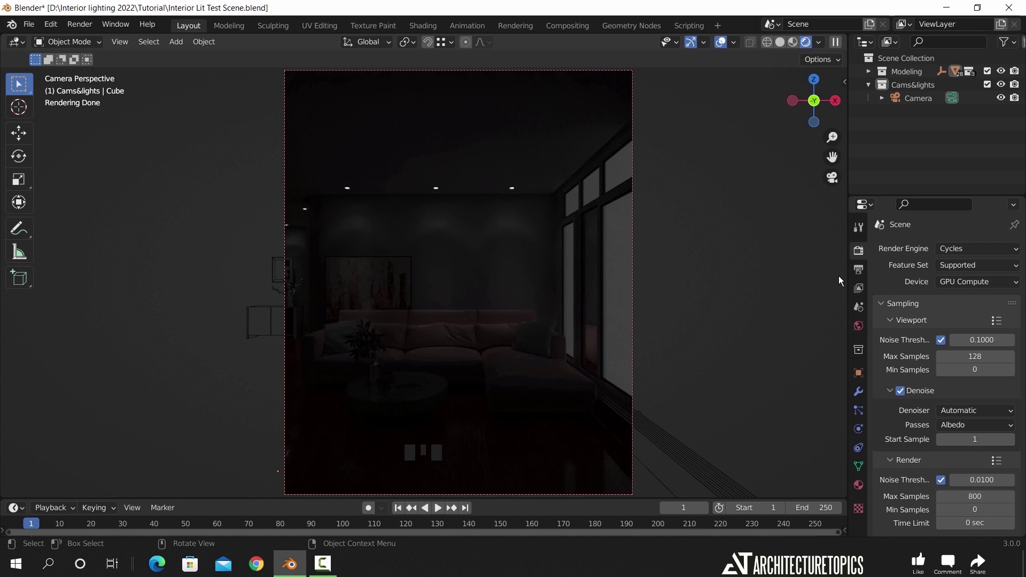
Step: Drive the World colour with a Nishita Sky Texture, then return to the camera view
left_click(858, 326)
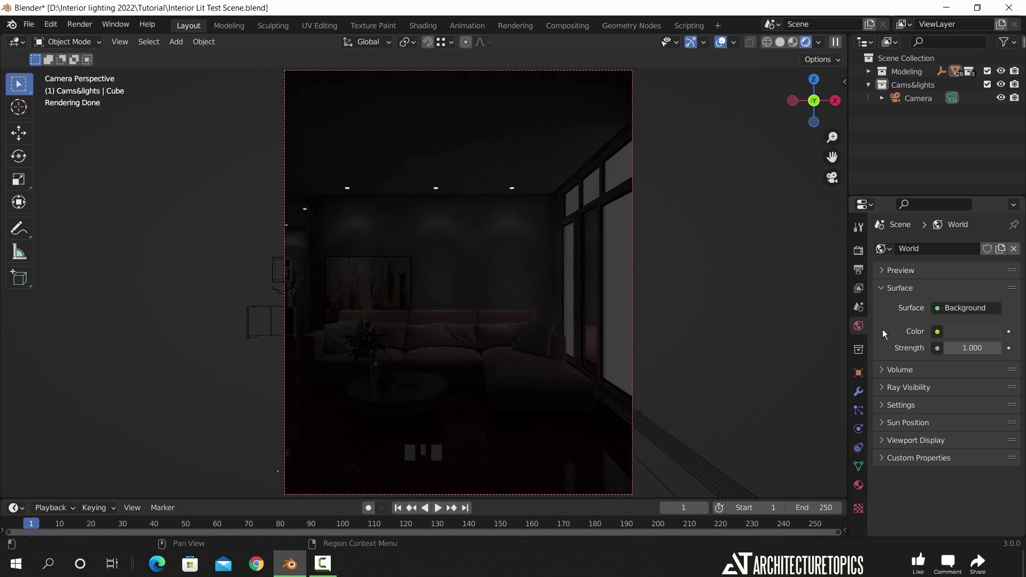
left_click(937, 332)
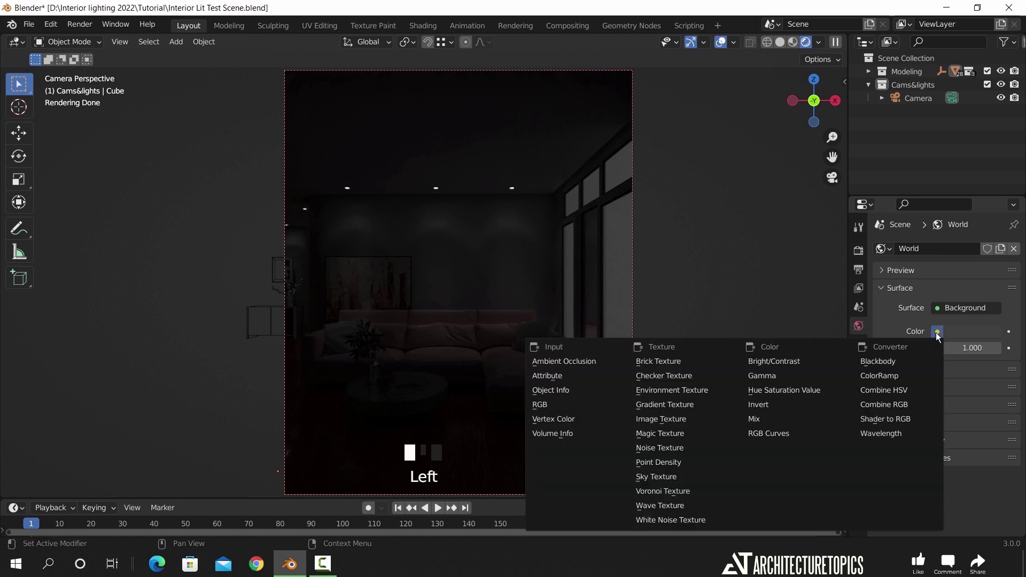
left_click(689, 471)
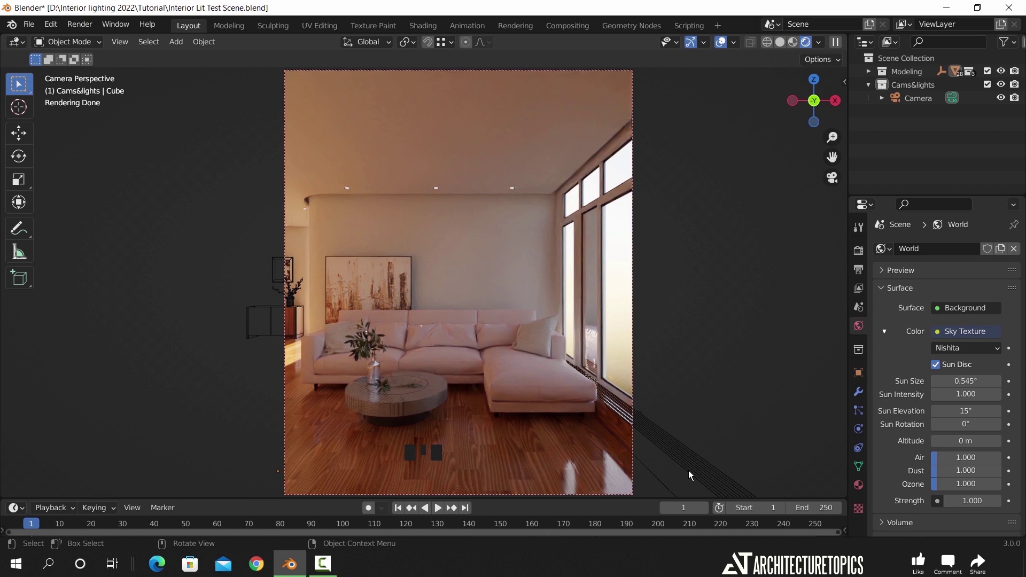
scroll(591, 272, "down", 10)
middle_click_drag(581, 262, 742, 245)
key("KP_0")
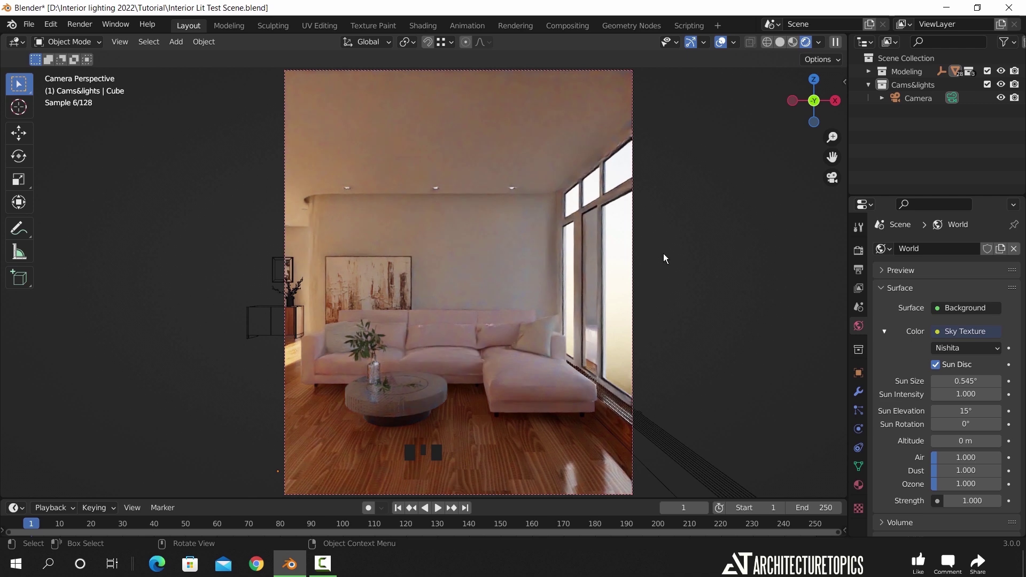
key("shift+a")
Step: Add a Sun light to the scene and switch the viewport to Solid shading
mouse_move(639, 419)
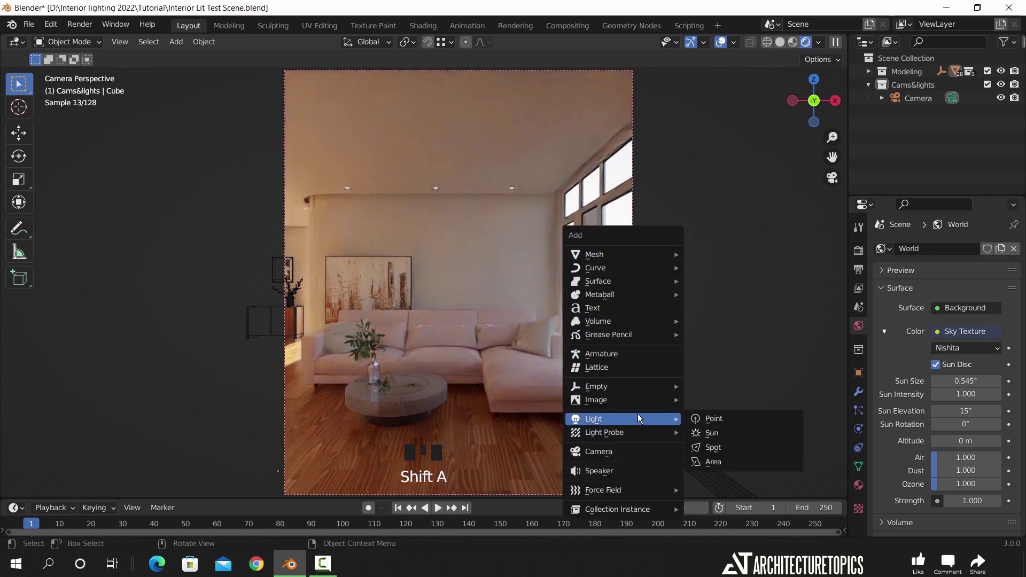
left_click(712, 432)
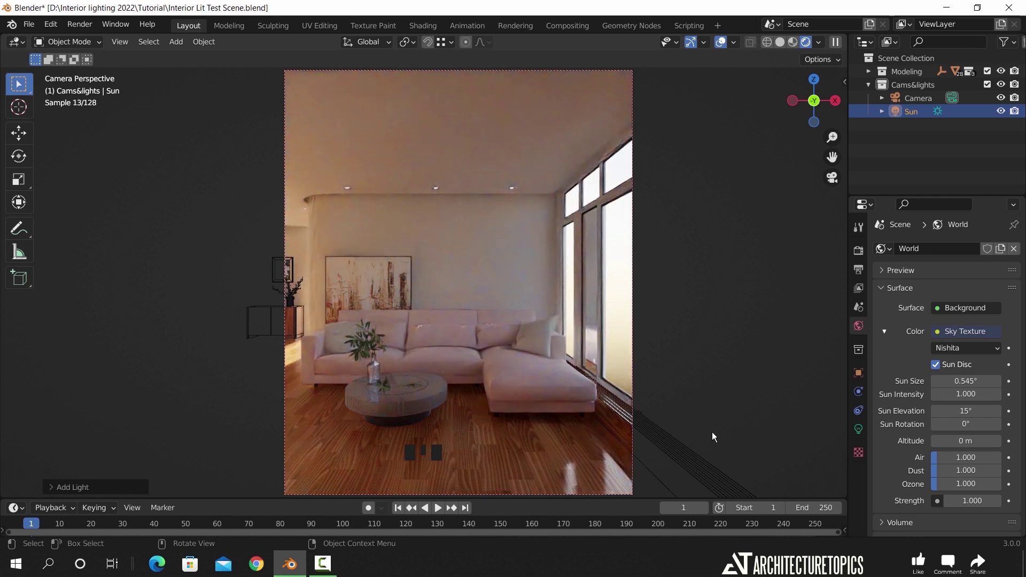
left_click(780, 44)
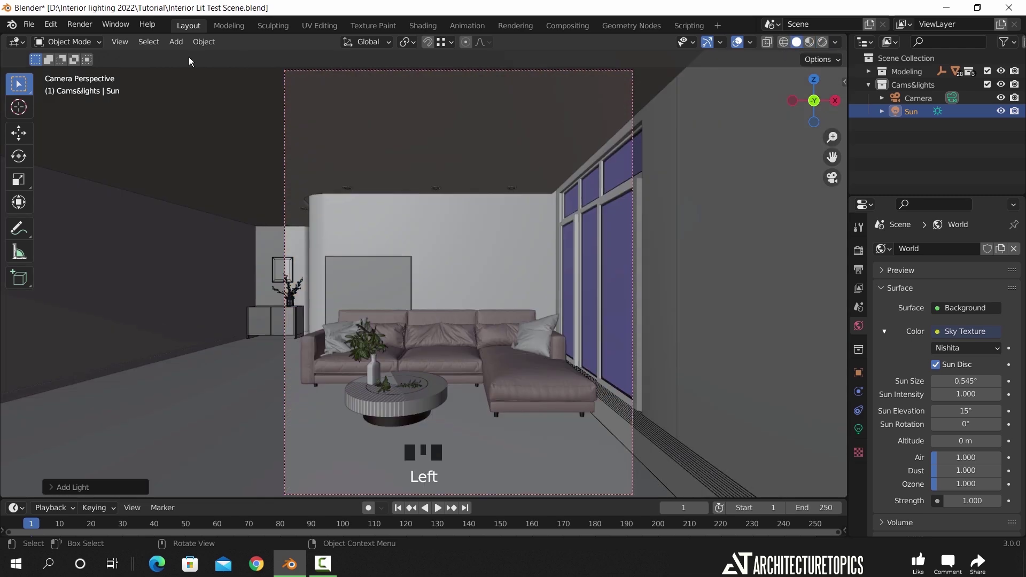
Step: Enable the Sun Position add-on in Preferences and return to rendered preview
left_click(51, 24)
left_click(116, 215)
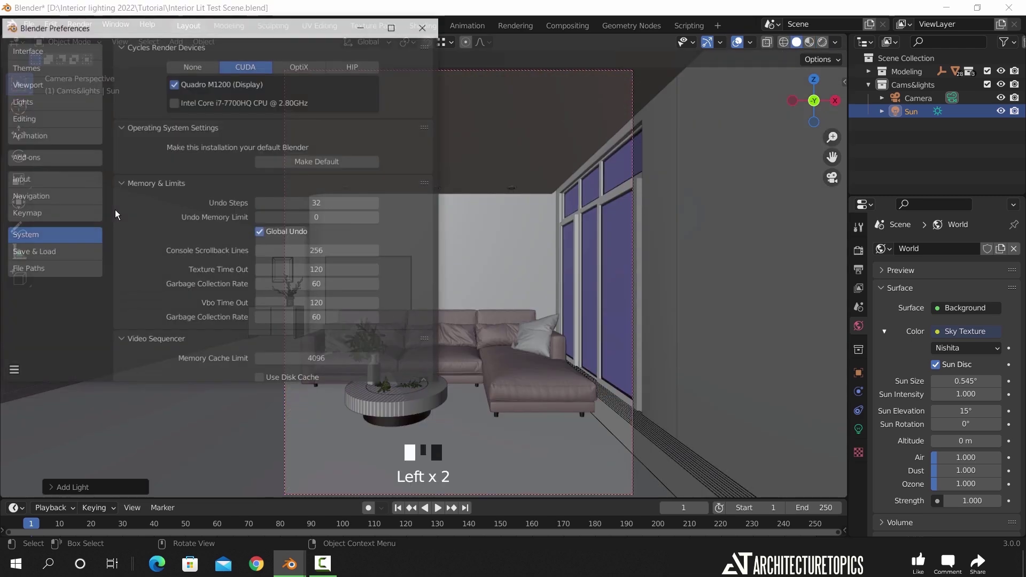
left_click(80, 157)
left_click(368, 65)
type("s")
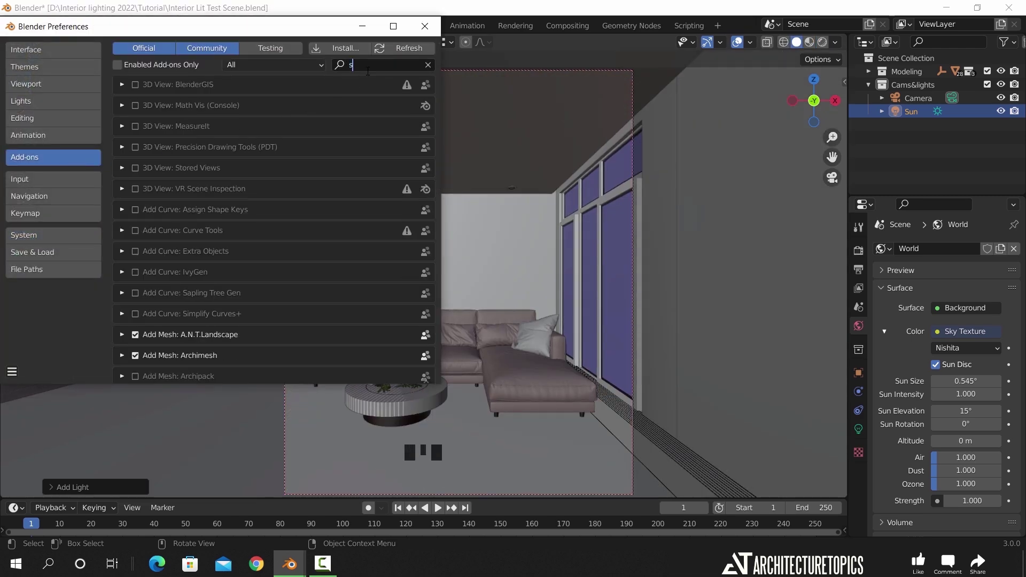
type("un")
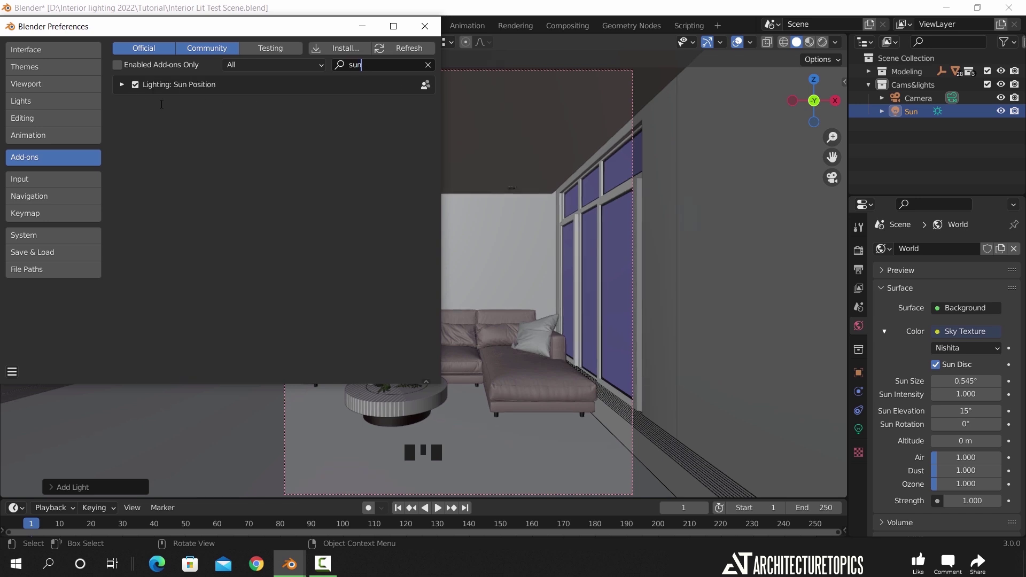
left_click(425, 27)
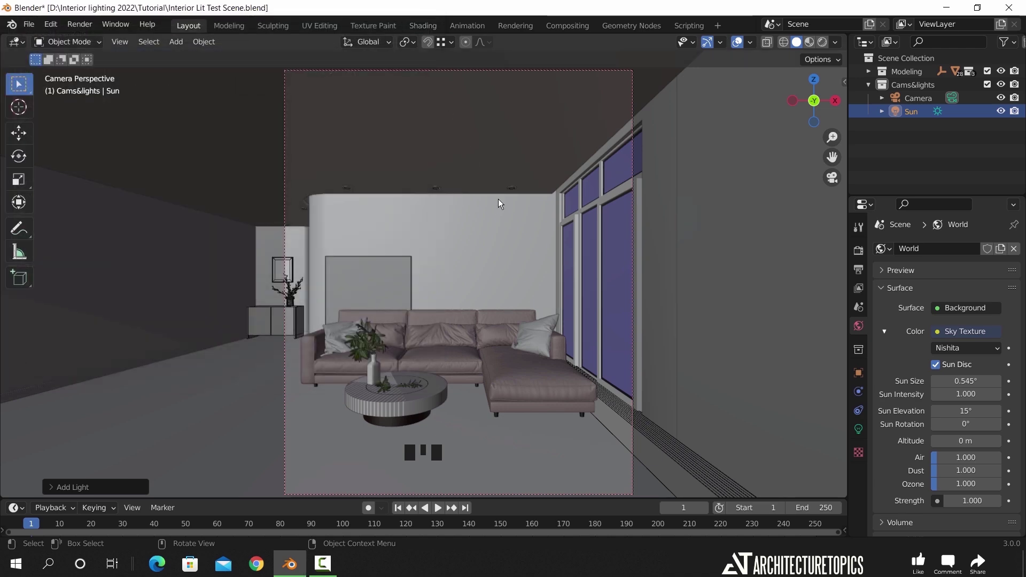
left_click(821, 42)
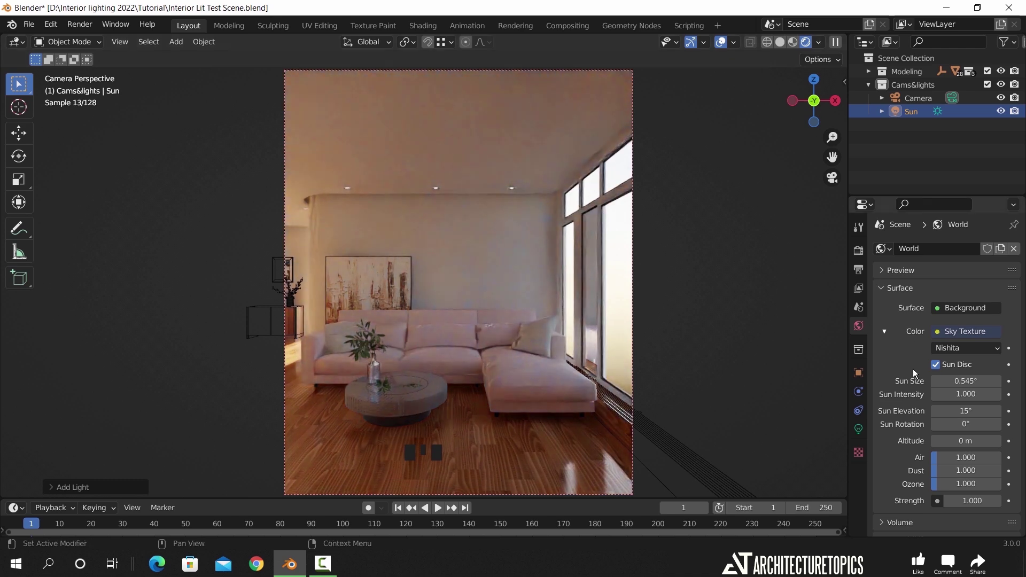
Step: Link Sun Position's Sun Object to Sun and its Sky Texture to the world's Sky Texture
scroll(914, 369, "down", 4)
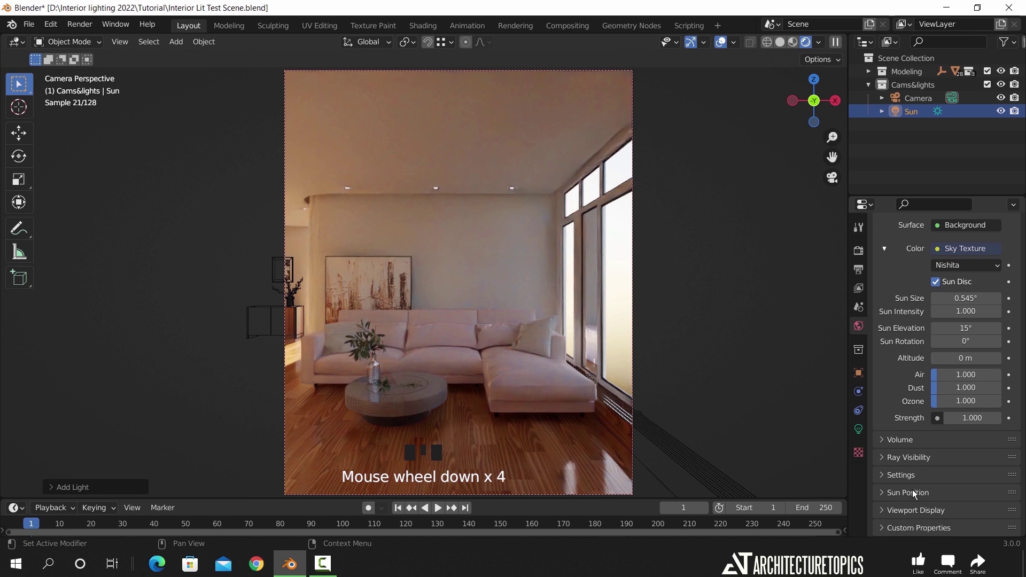
left_click(912, 489)
scroll(907, 394, "down", 5)
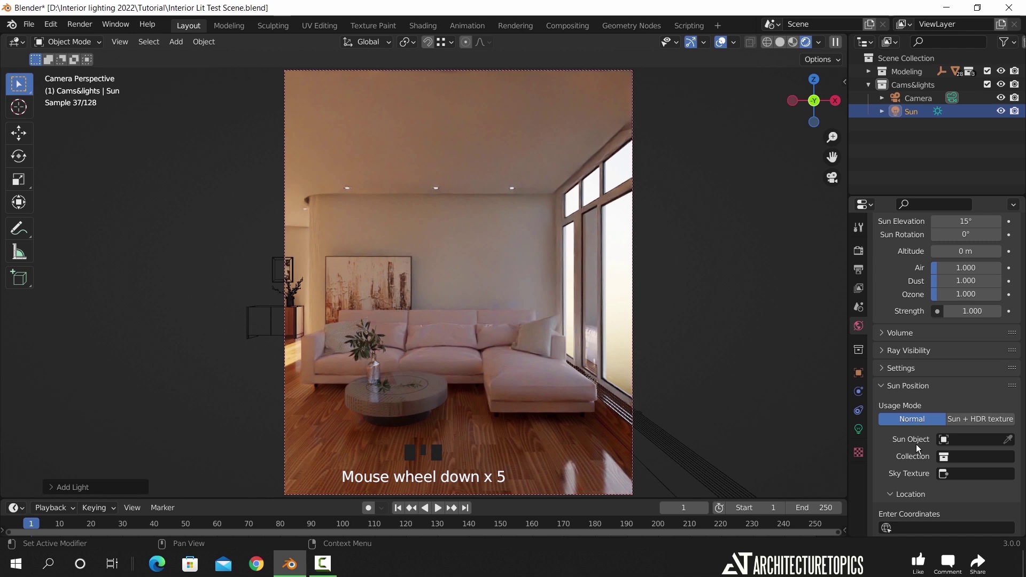
left_click(967, 440)
left_click(902, 302)
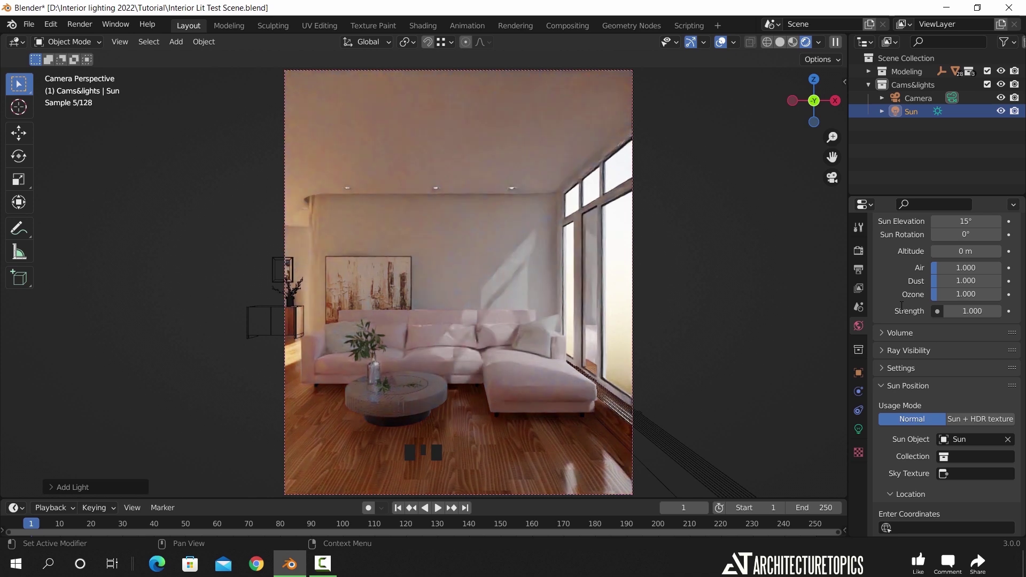
left_click(975, 475)
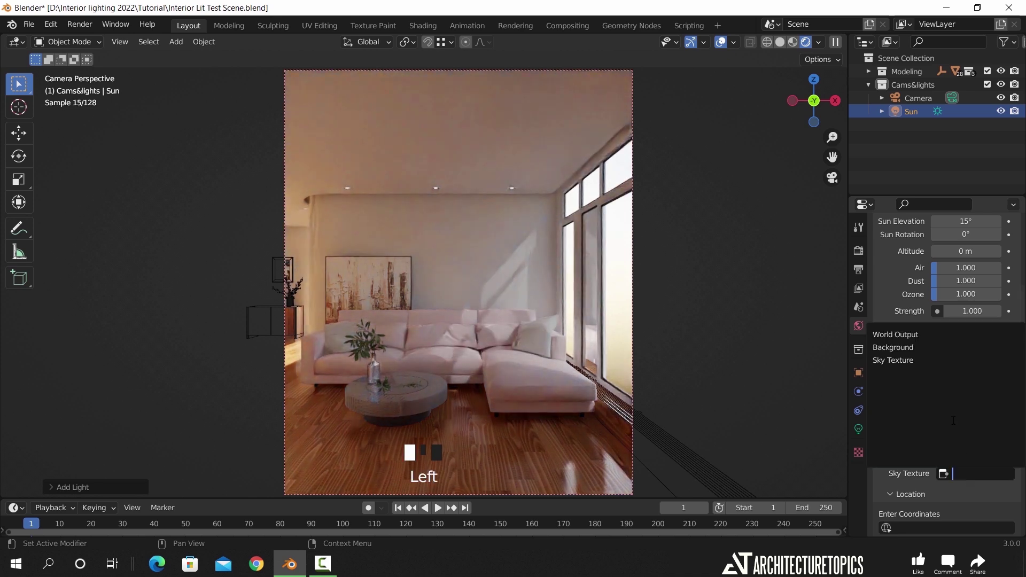
left_click(911, 361)
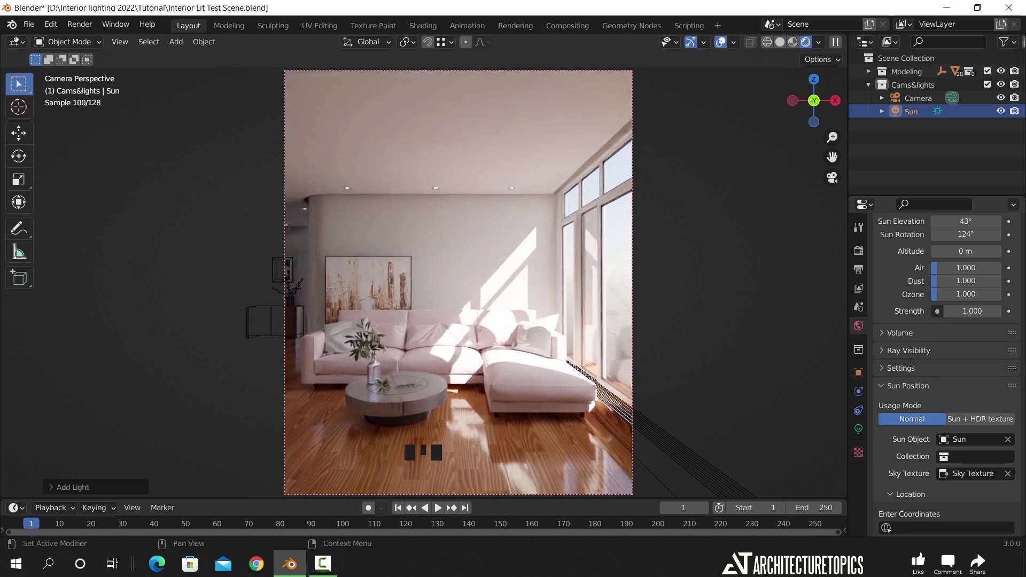
scroll(910, 363, "down", 14)
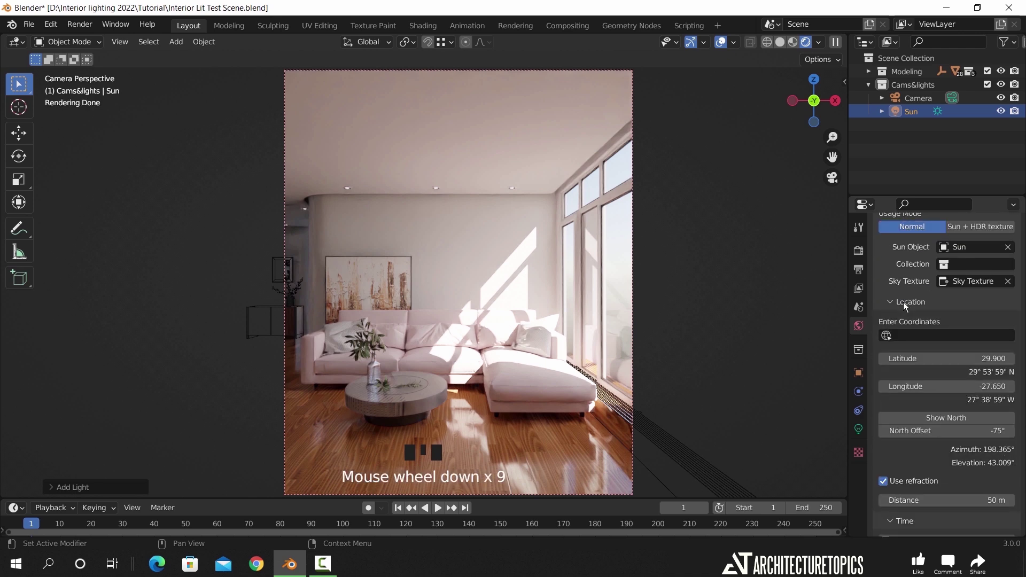
Step: Set the Sun Position time of day to 15:00
scroll(905, 306, "down", 1)
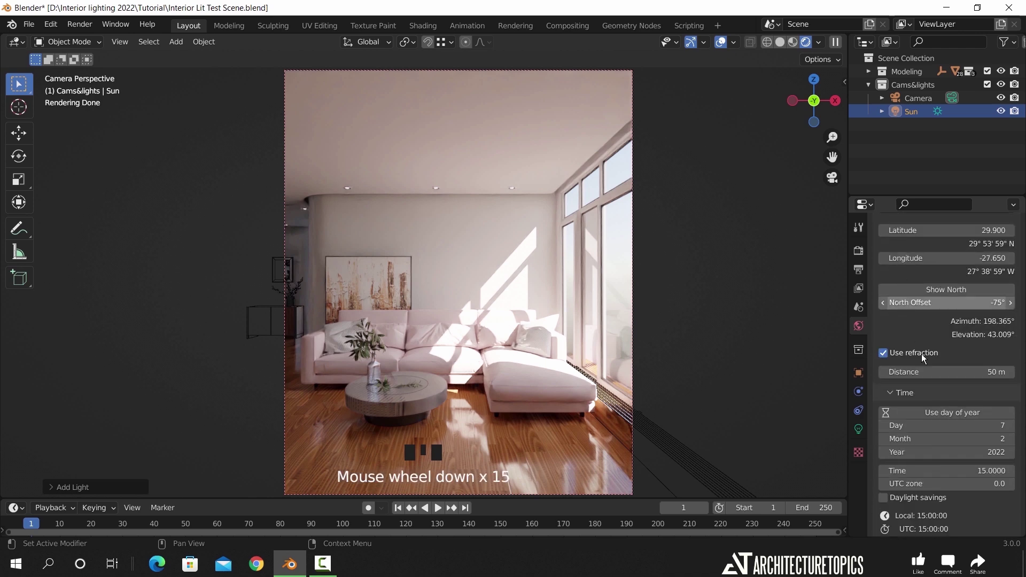
left_click(945, 475)
type("1")
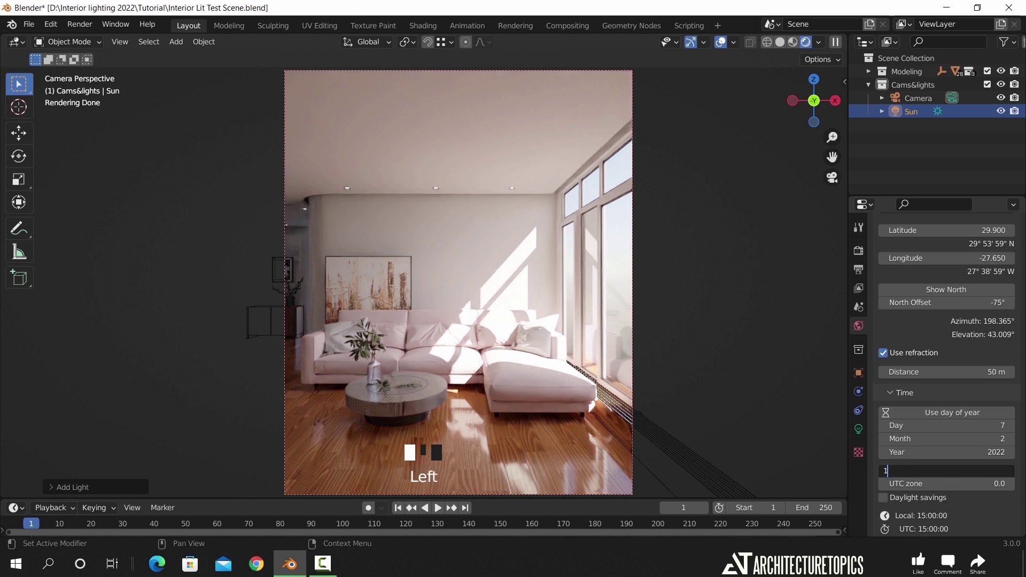
type("3")
key("Return")
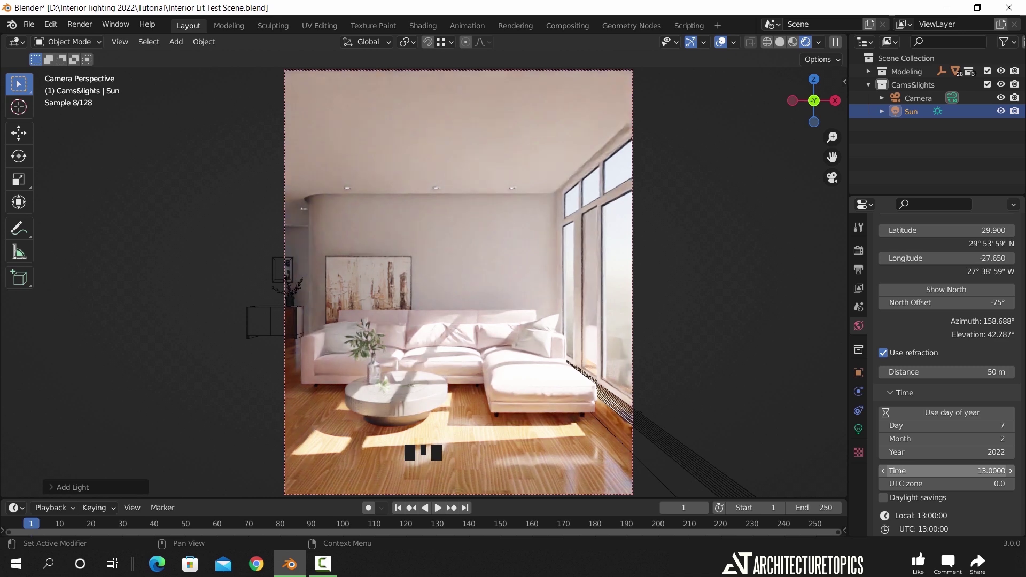
left_click(945, 475)
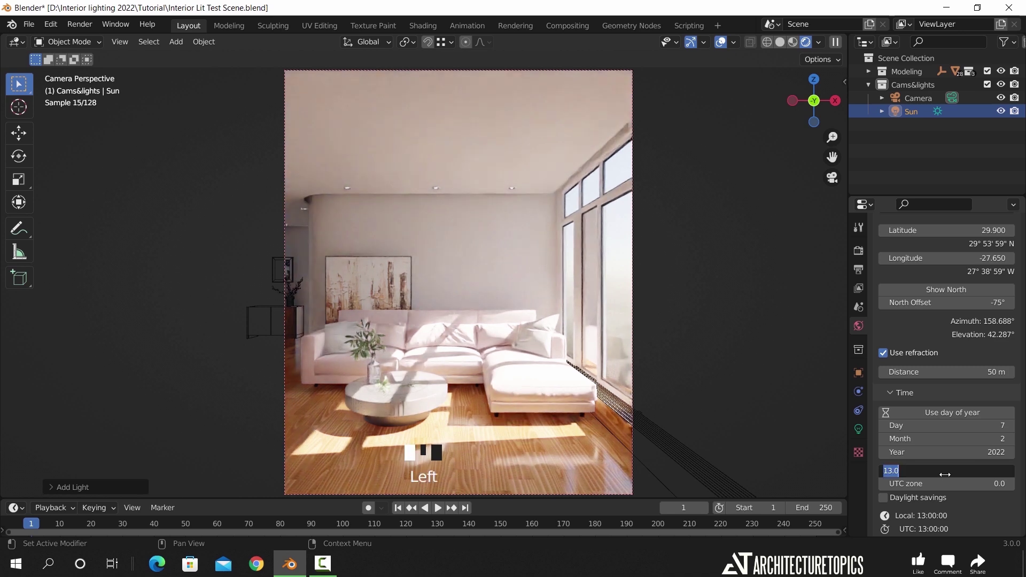
type("15")
key("Return")
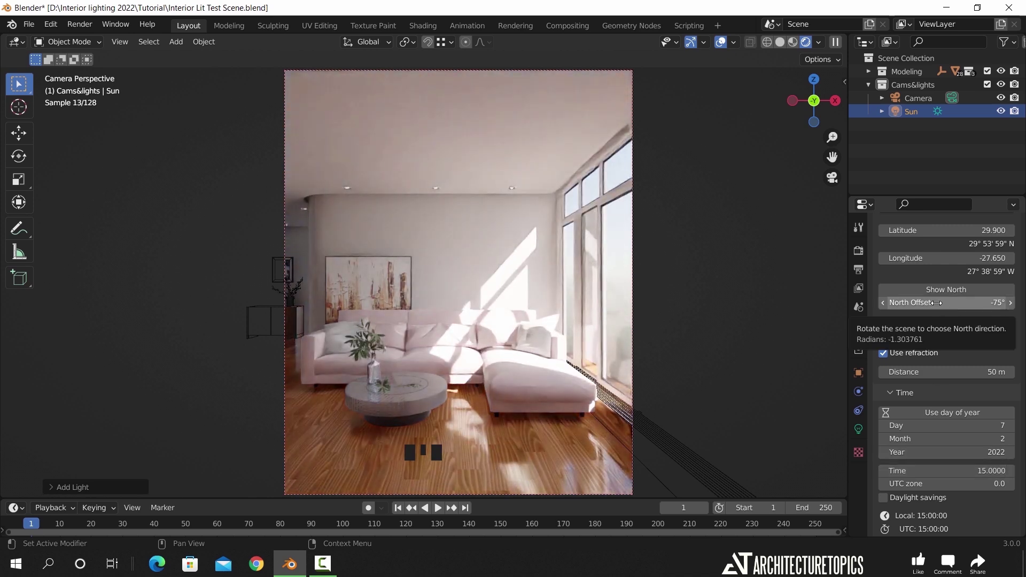
Step: Set the Sun Position north offset to -75°
left_click(937, 304)
type("-60")
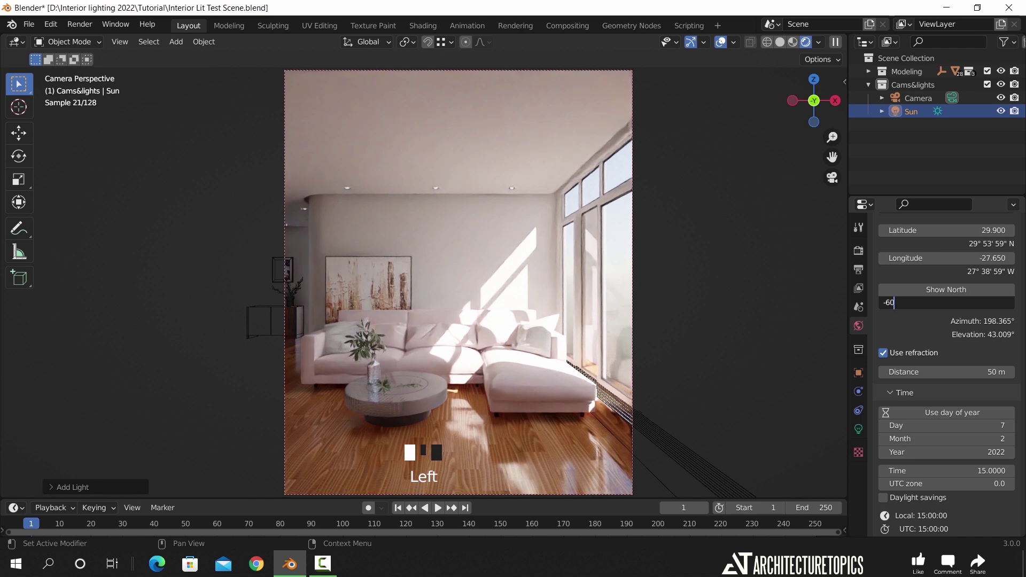
key("Return")
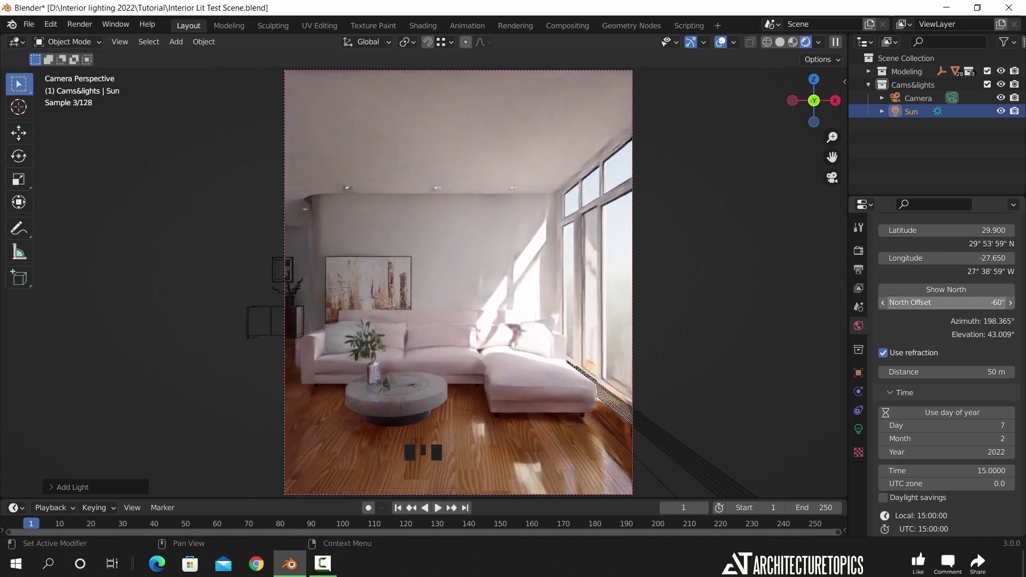
mouse_move(941, 302)
left_mouse_down()
mouse_move(949, 303)
mouse_move(925, 303)
left_mouse_up()
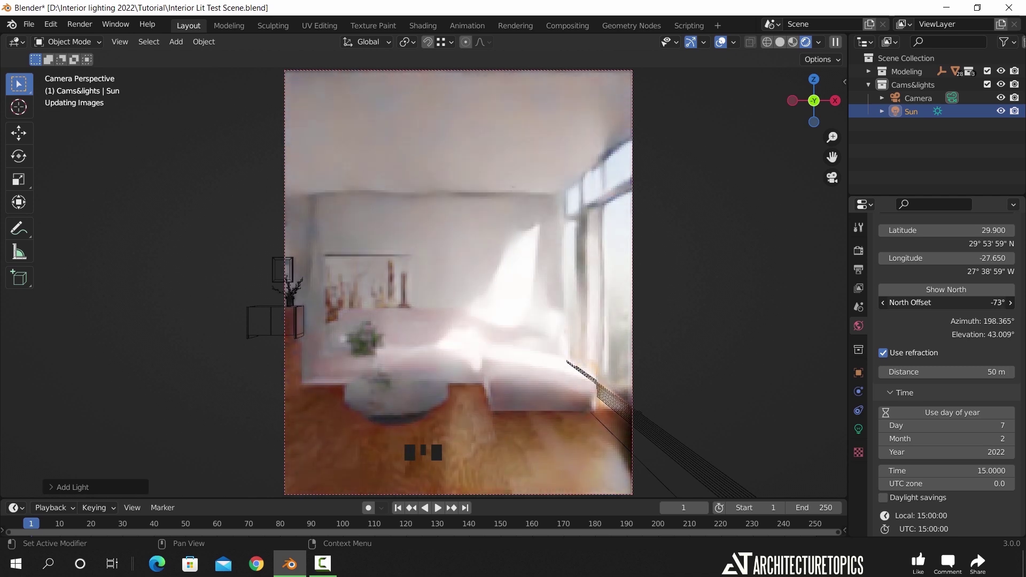
left_click_drag(925, 302, 910, 302)
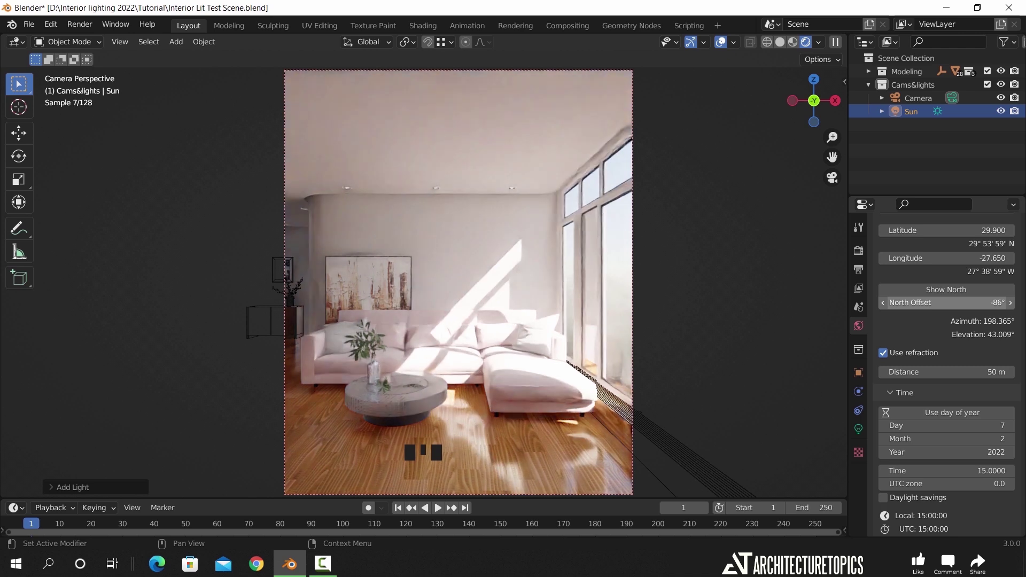
left_click(910, 303)
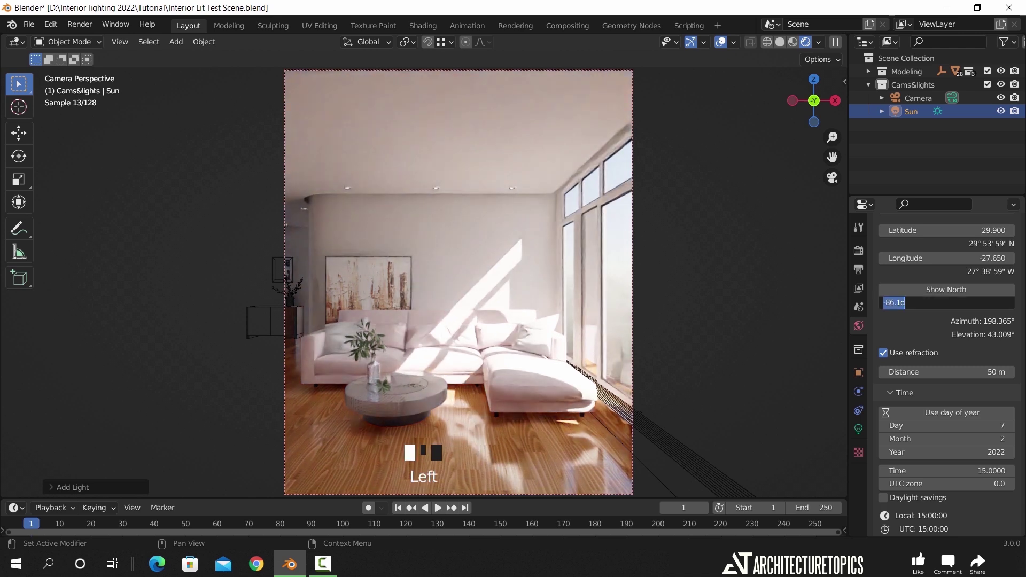
type("-75")
key("Return")
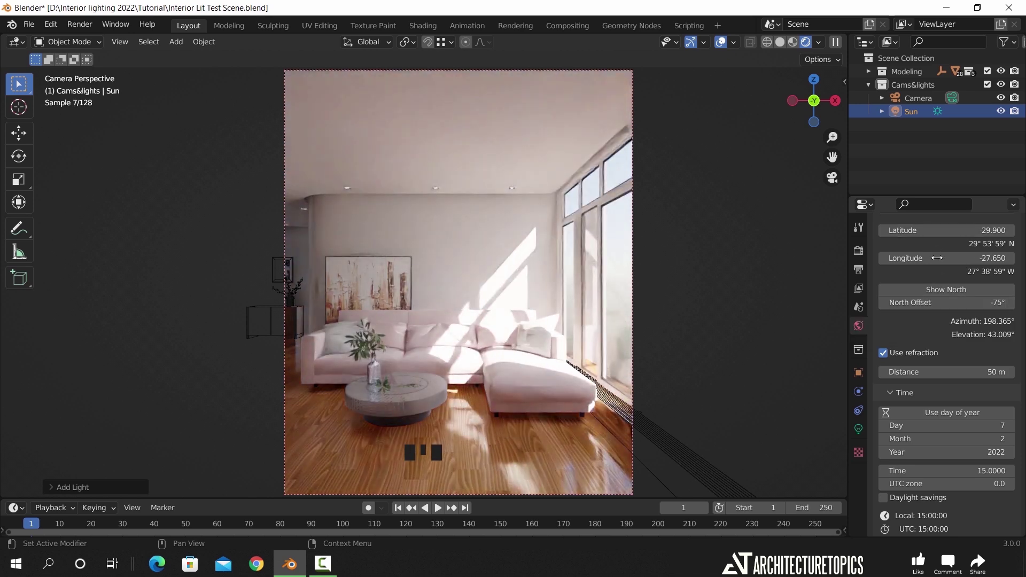
Step: Move the sun to latitude 22.5 and longitude -43.55
left_click_drag(935, 231, 903, 231)
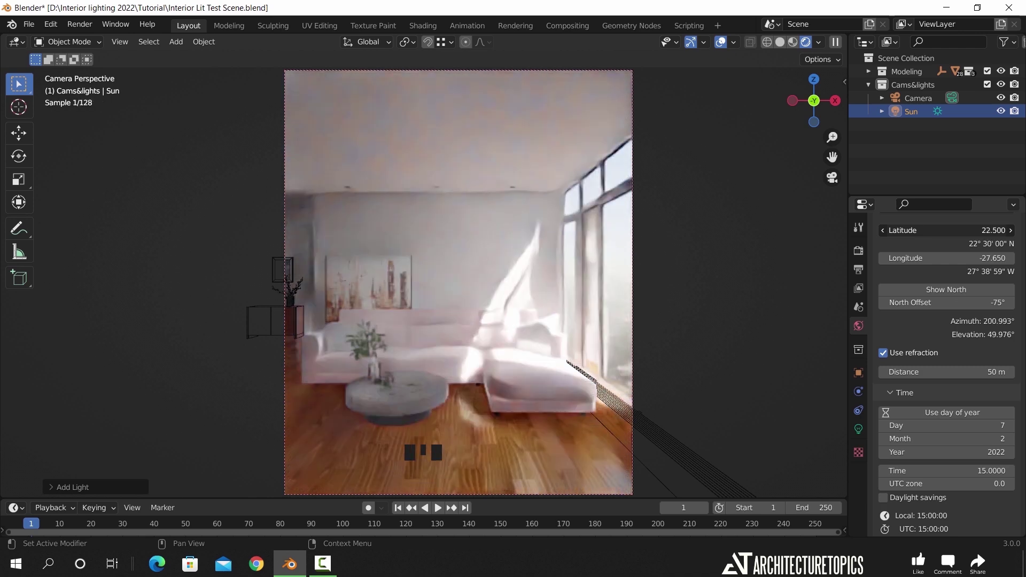
left_click(933, 262)
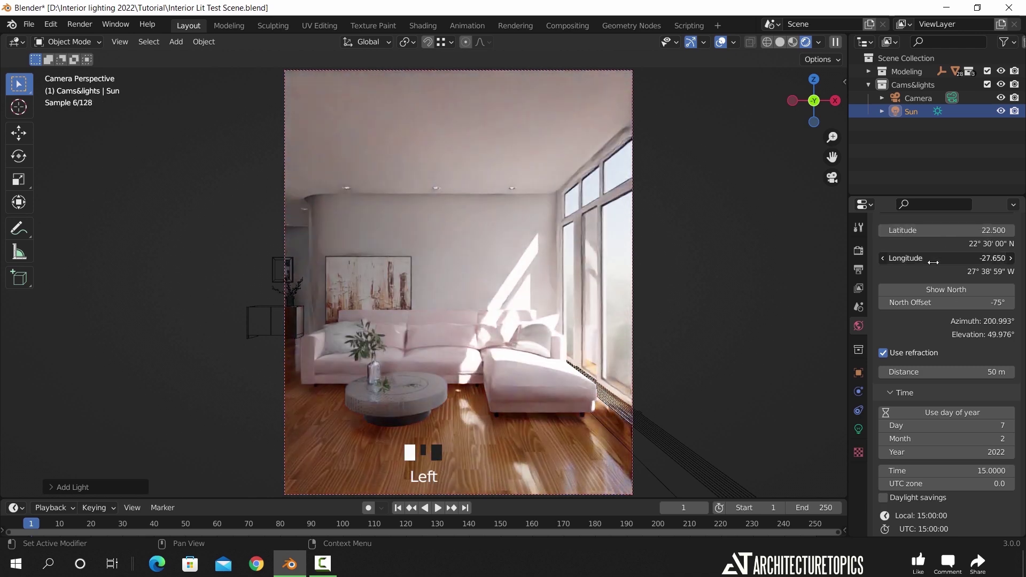
left_click_drag(933, 262, 893, 262)
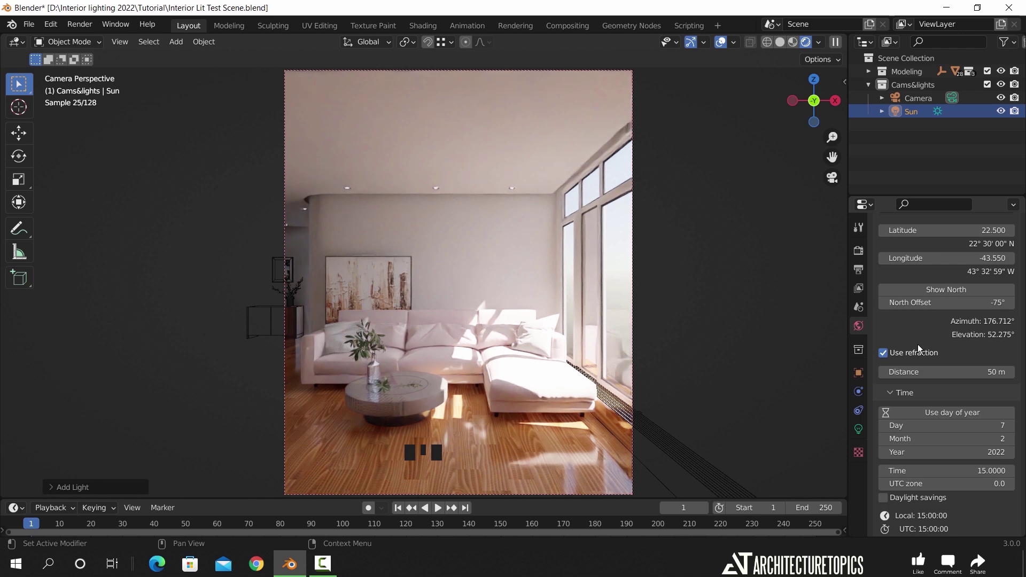
scroll(919, 344, "up", 13)
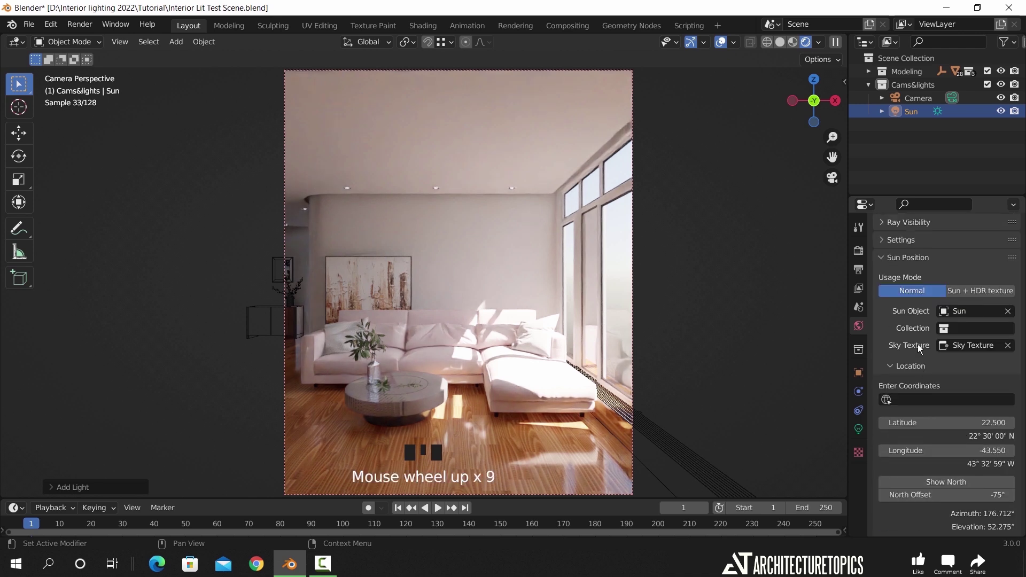
Step: Set the sky's Sun Size to 3° and lower Sun Intensity, then render a still image
scroll(918, 344, "up", 7)
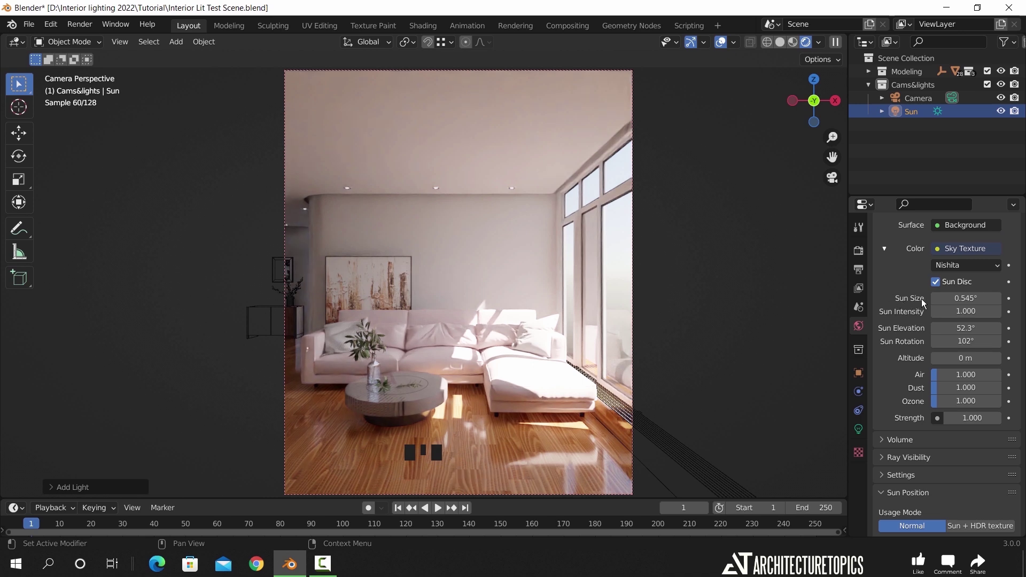
left_click(974, 299)
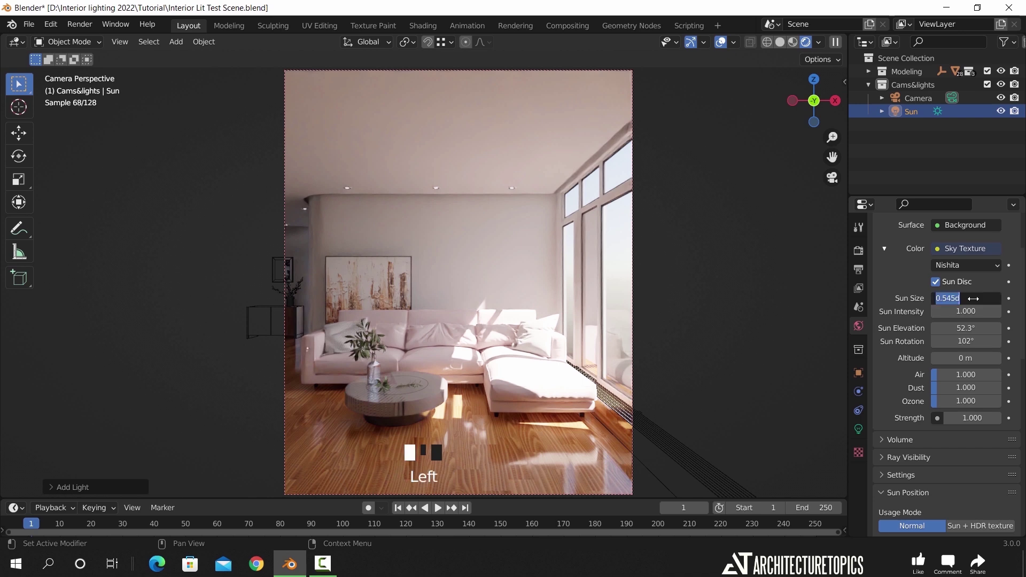
type("3")
key("Return")
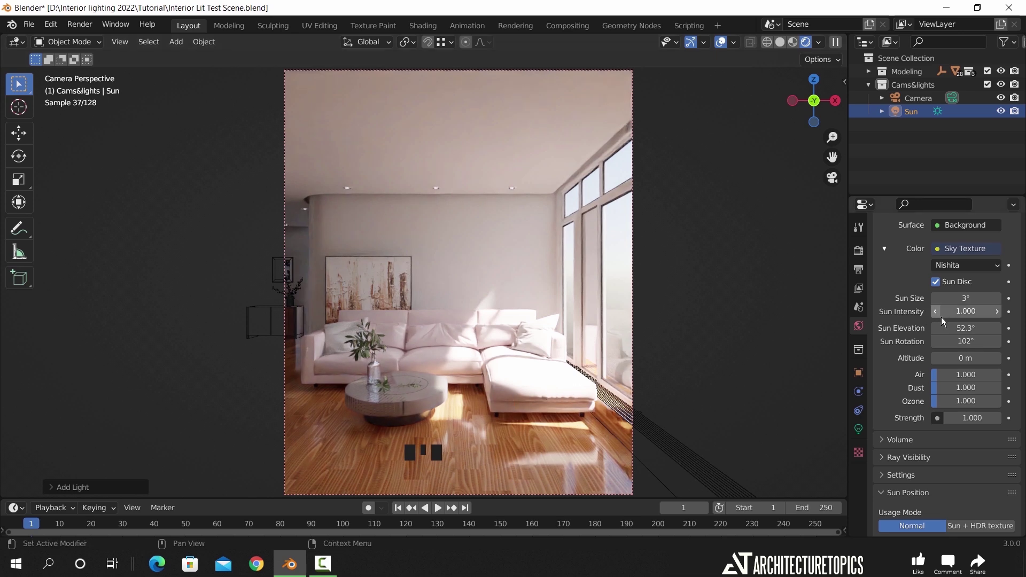
left_click(965, 310)
type("0.5")
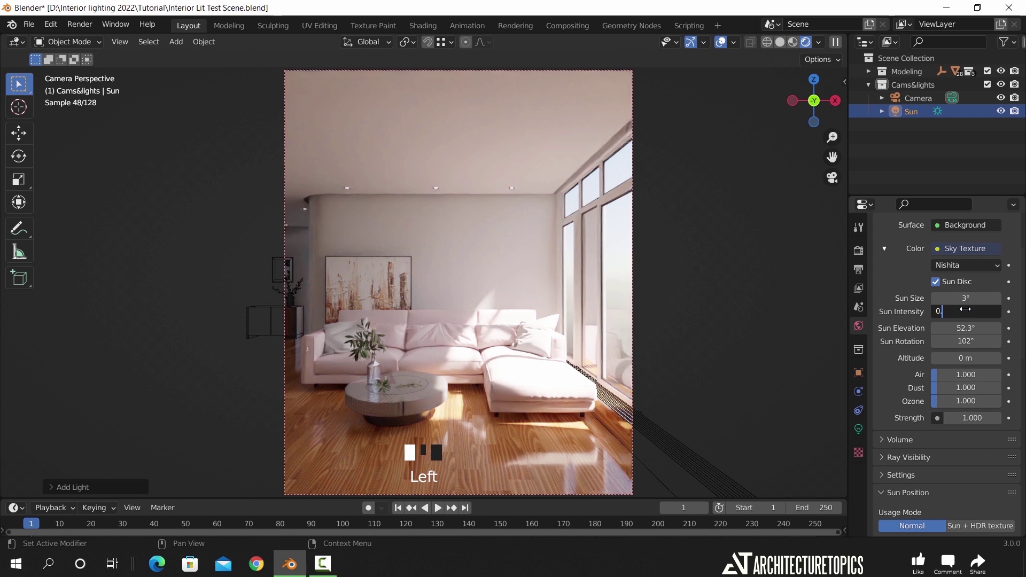
key("Return")
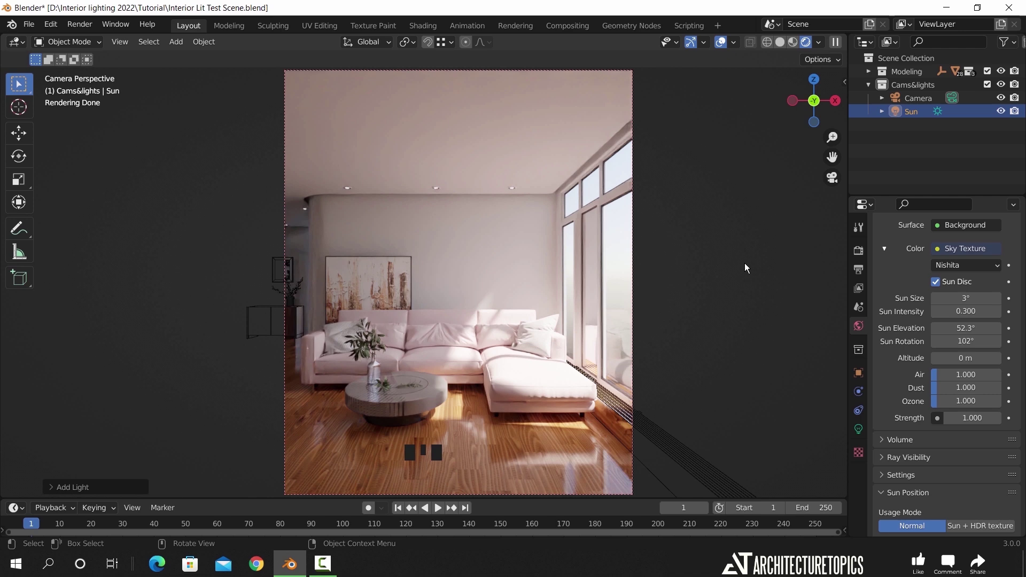
left_click(79, 24)
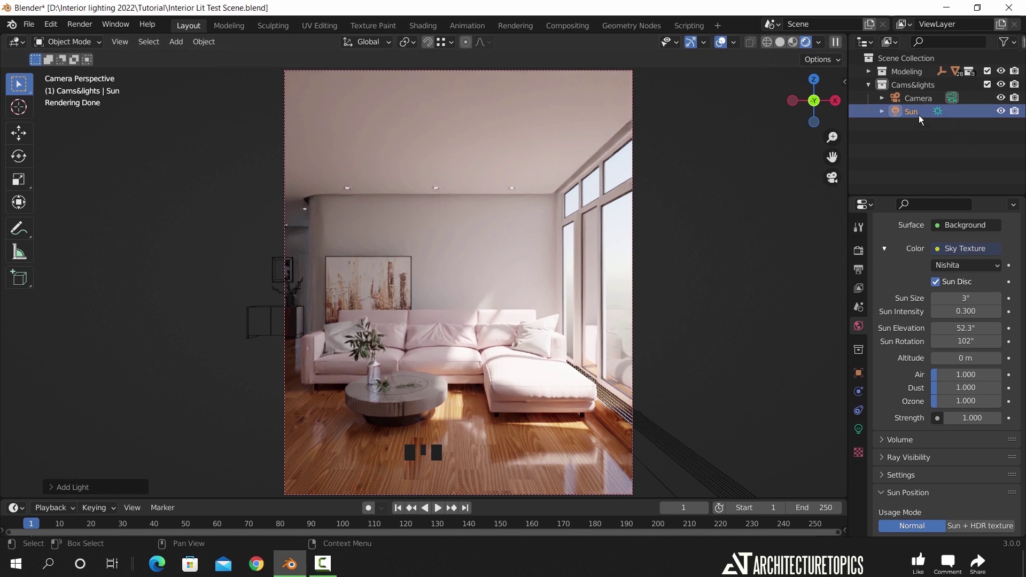
Step: Disable the Sun object for viewport and render, and drop sun elevation to -5°
left_click(1002, 111)
left_click(1014, 111)
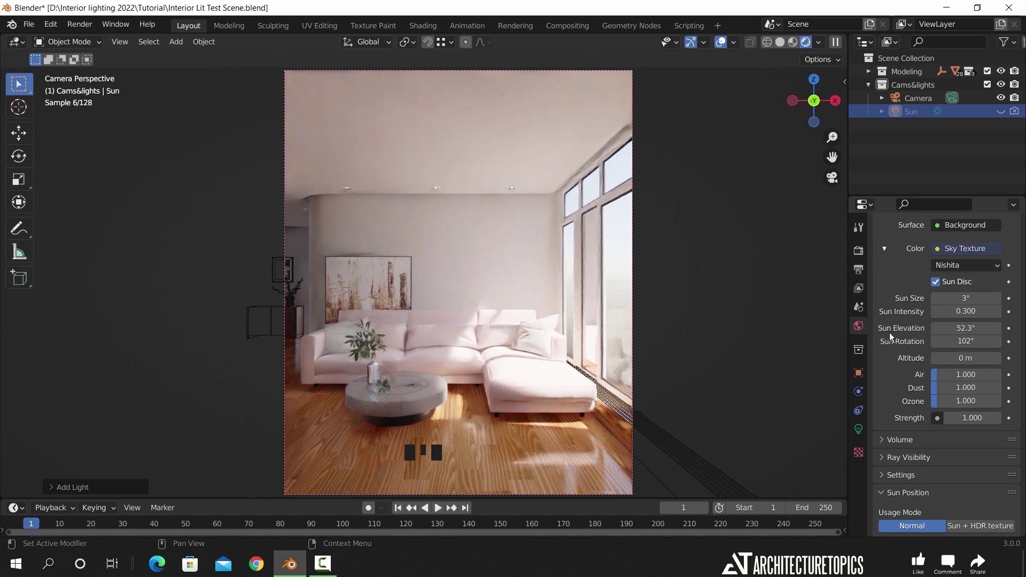
left_click(971, 328)
type("0")
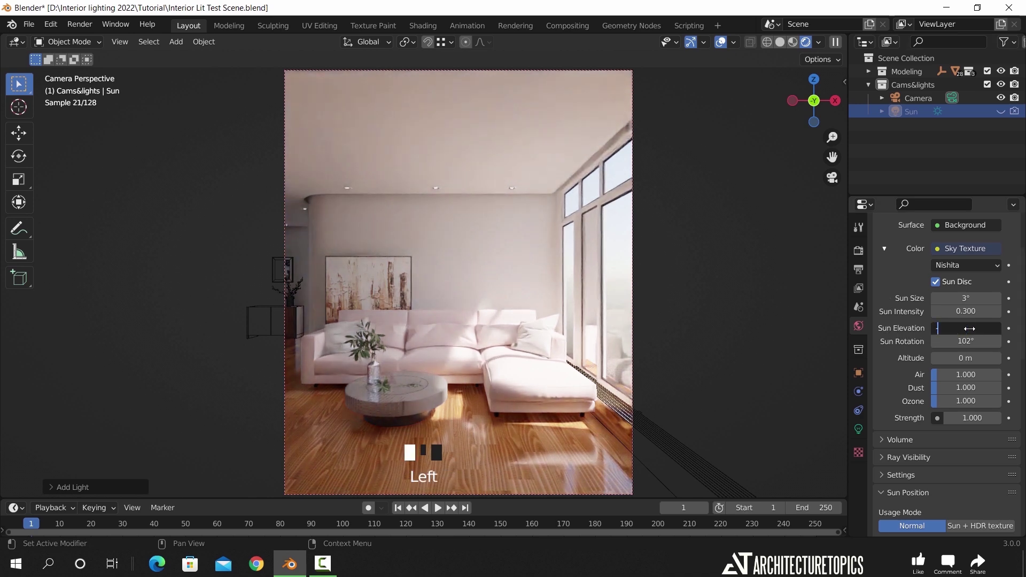
key("Return")
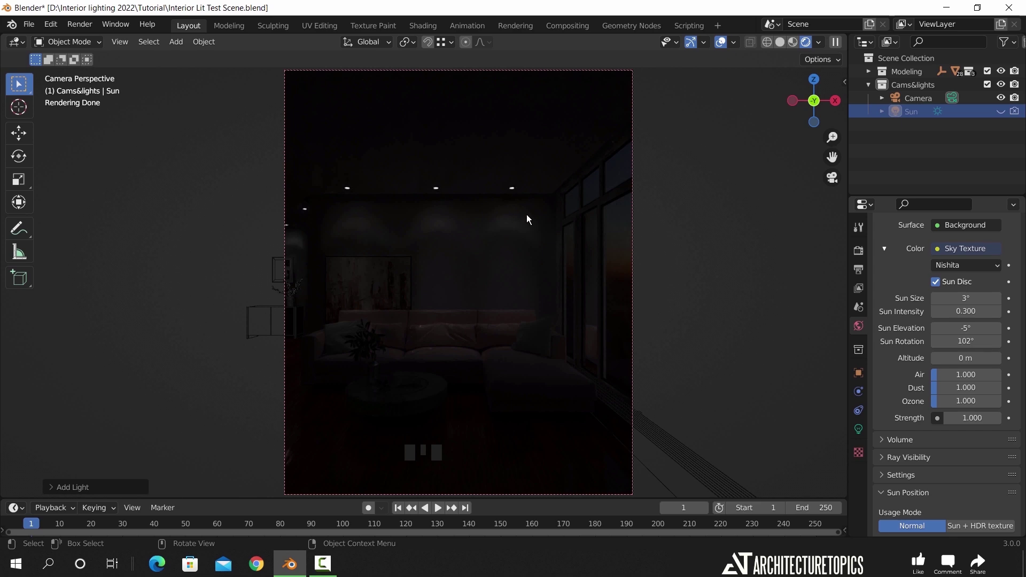
key("z")
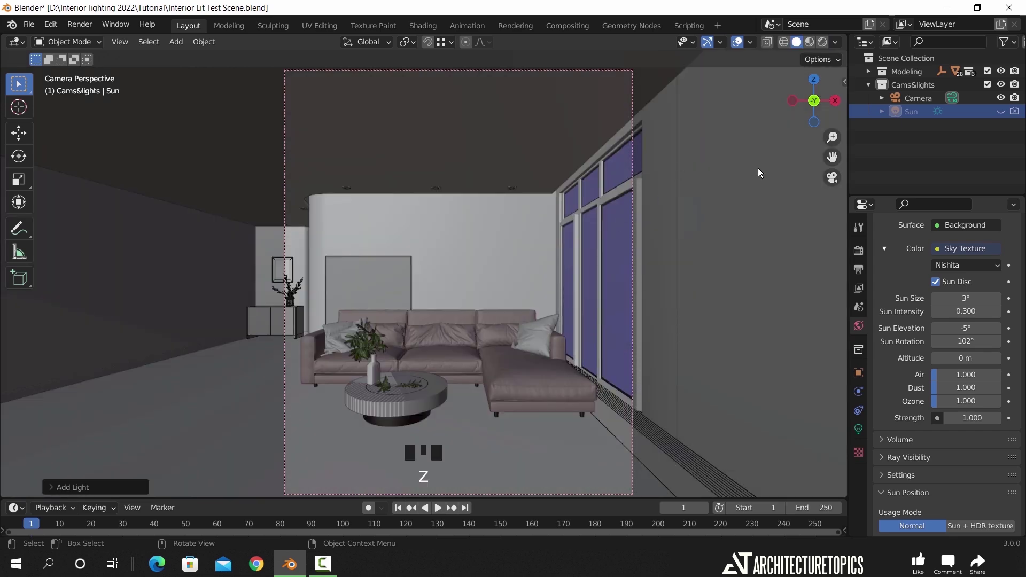
Step: Add an Area light at the window wall's top edge, rotated about Y and resized
middle_click_drag(758, 173, 607, 238)
scroll(541, 216, "down", 5)
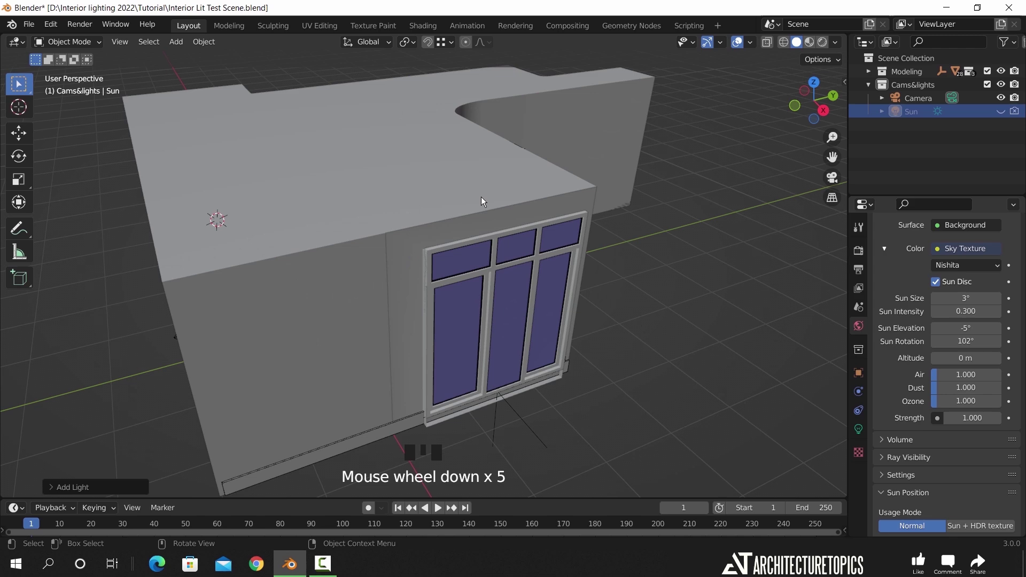
right_click(371, 231, "shift")
key("shift+a")
mouse_move(372, 233)
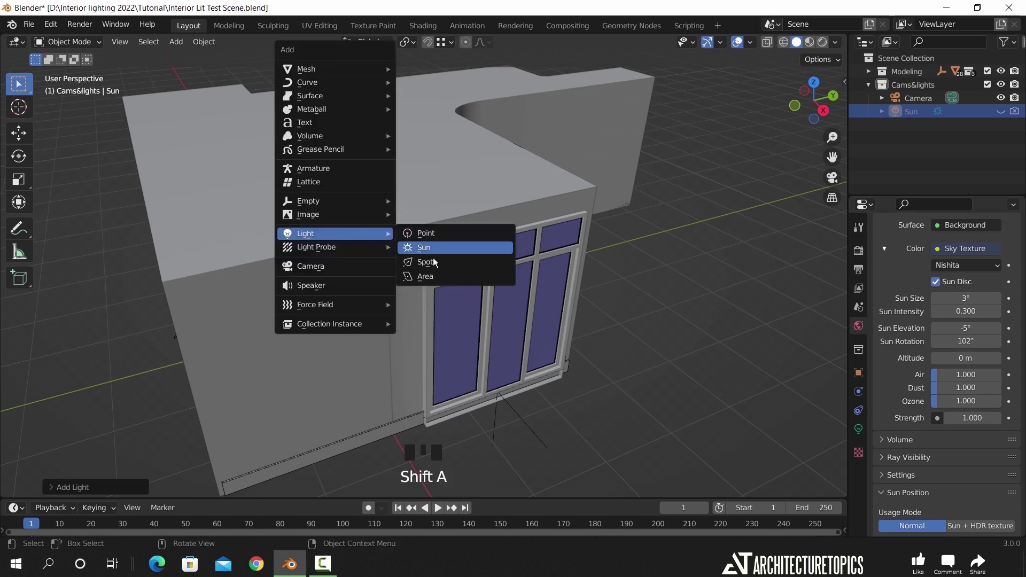
left_click(427, 275)
key("r")
key("y")
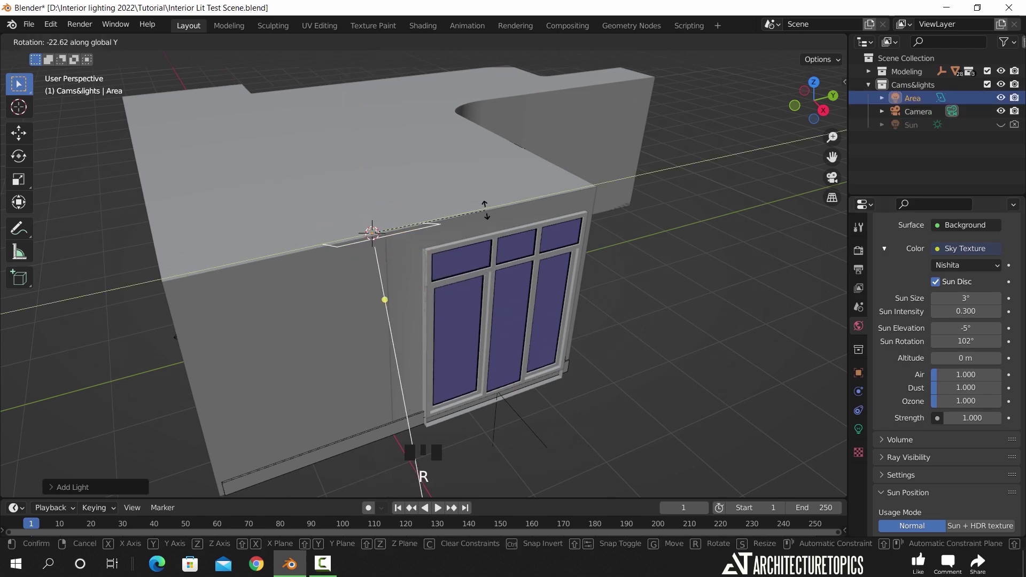
left_click(482, 209)
mouse_move(481, 208)
middle_mouse_down()
mouse_move(467, 174)
mouse_move(489, 213)
middle_mouse_up()
key("s")
left_click(492, 218)
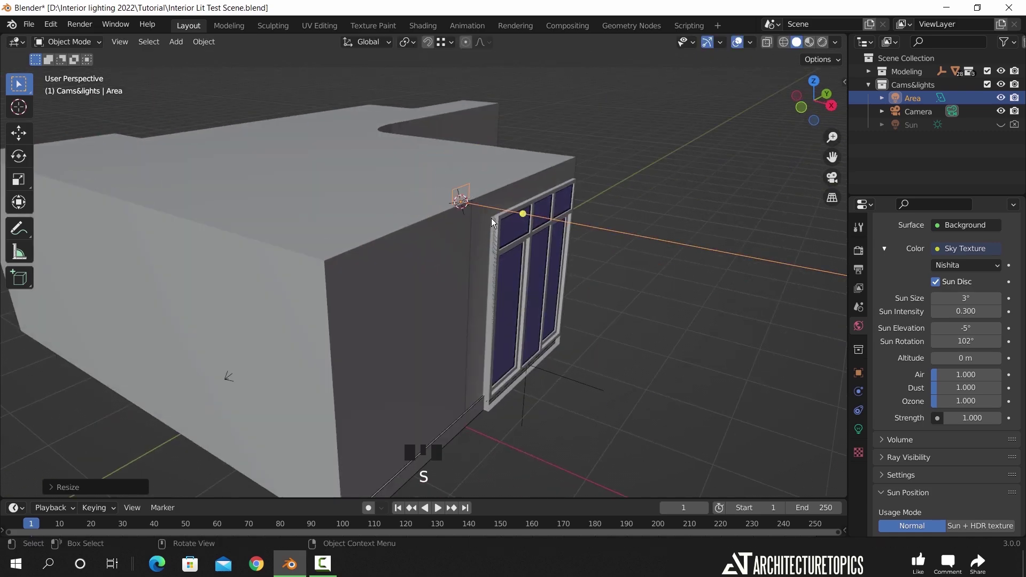
Step: Move the Area light up to the ceiling edge in front orthographic view
key("KP_1")
scroll(562, 205, "up", 4)
middle_click_drag(540, 255, 647, 294, "shift")
key("s")
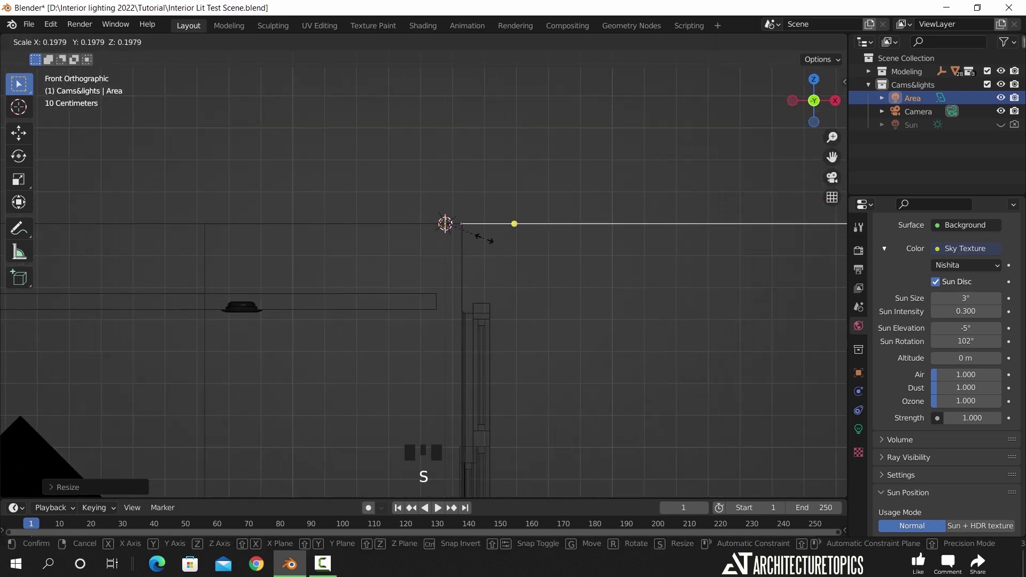
key("g")
left_click(568, 351)
scroll(568, 351, "up", 5)
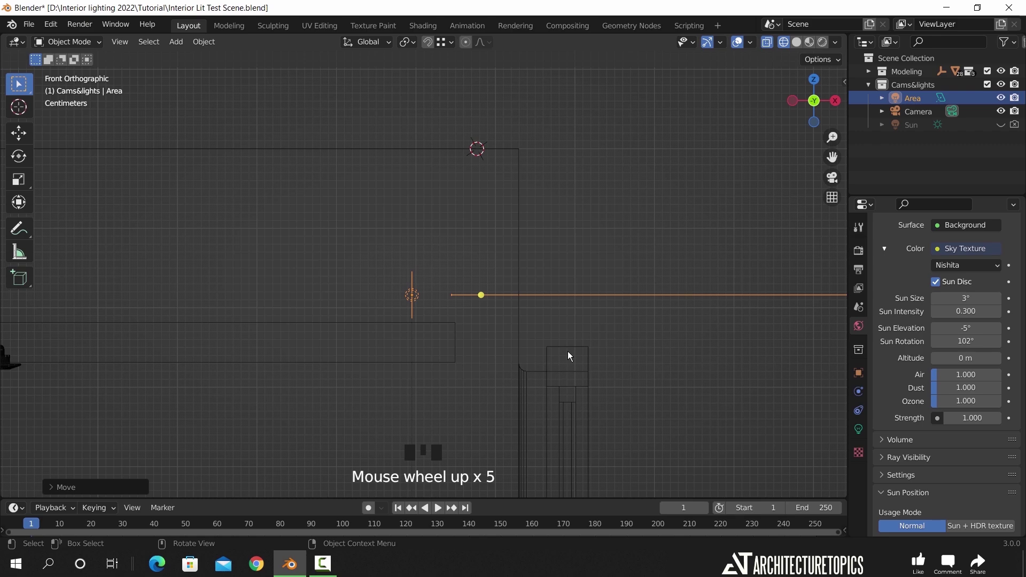
Step: Align the Area light along the window wall in top view, then return to camera view
key("KP_7")
scroll(568, 351, "down", 11)
middle_click_drag(562, 310, 510, 313, "shift")
key("s")
key("s")
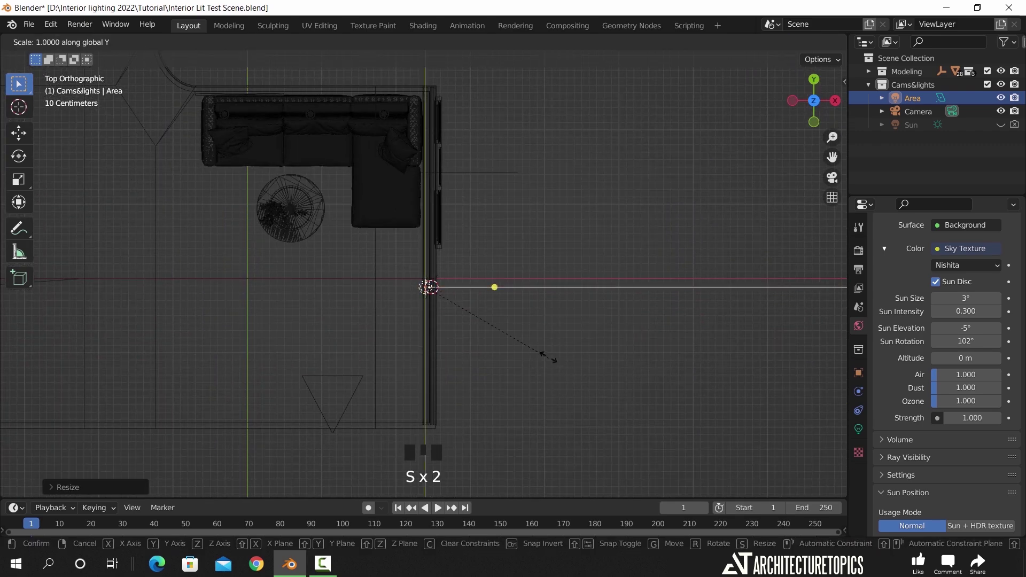
right_click(627, 366)
key("g")
left_click(592, 320)
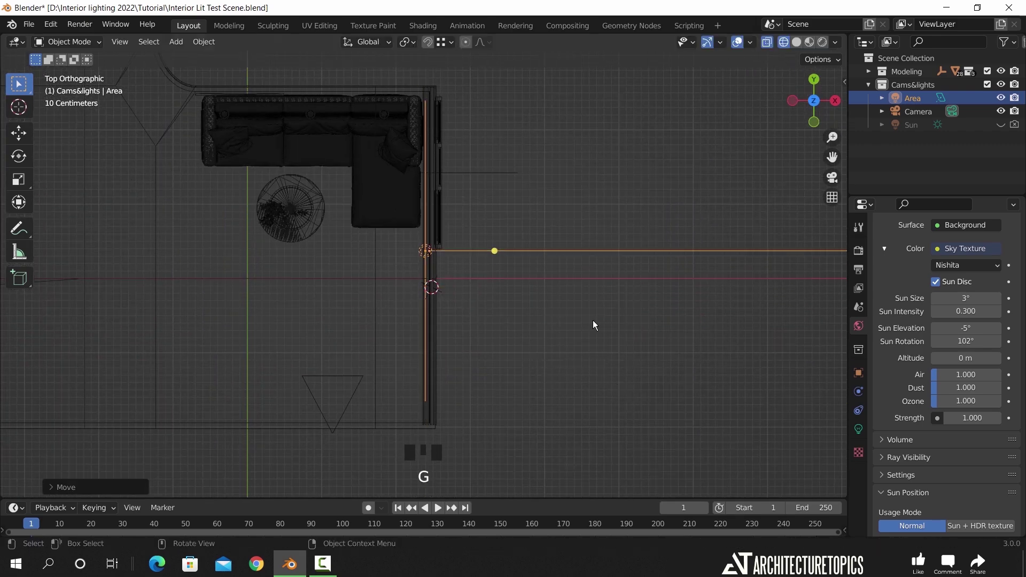
key("g")
key("s")
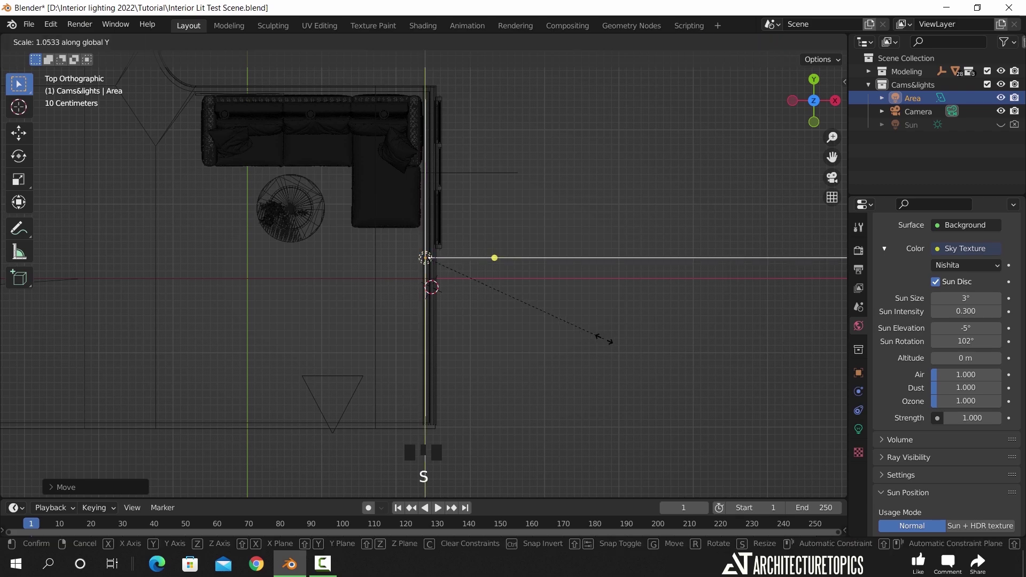
right_click(604, 342)
key("KP_0")
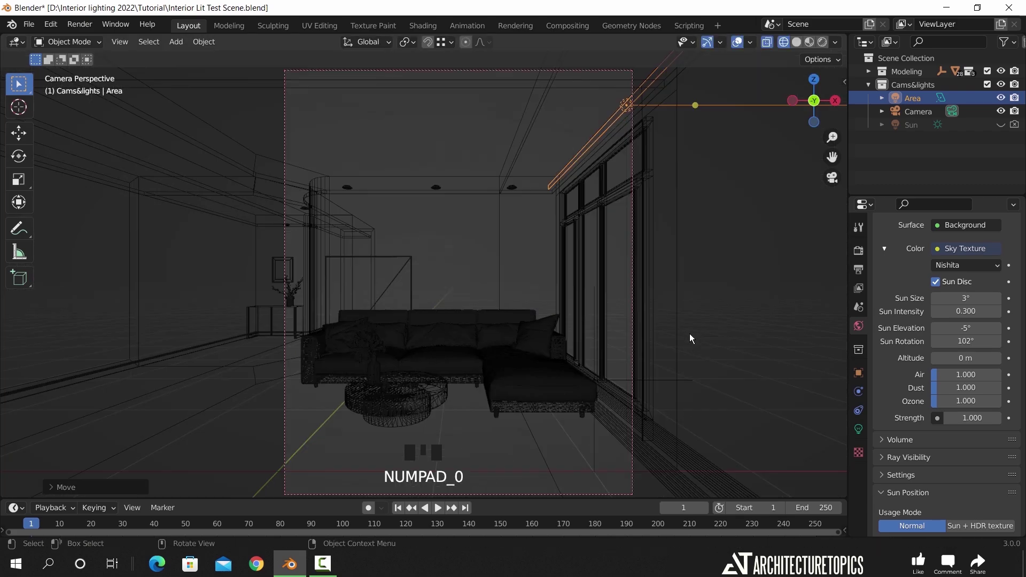
Step: In rendered preview, enable nodes on the Area light and drive its Color with a Blackbody
key("z")
left_click(678, 168)
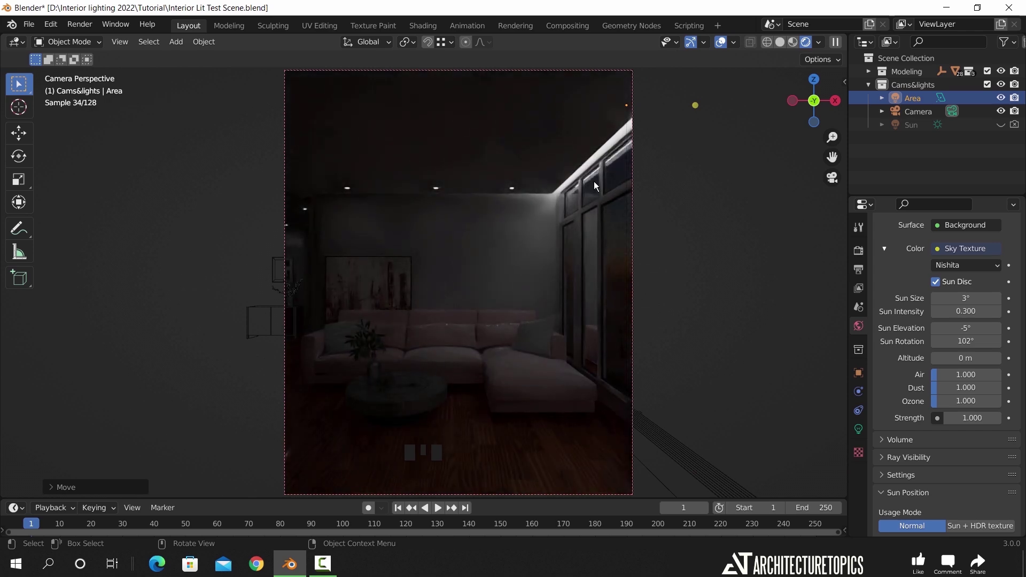
left_click(859, 429)
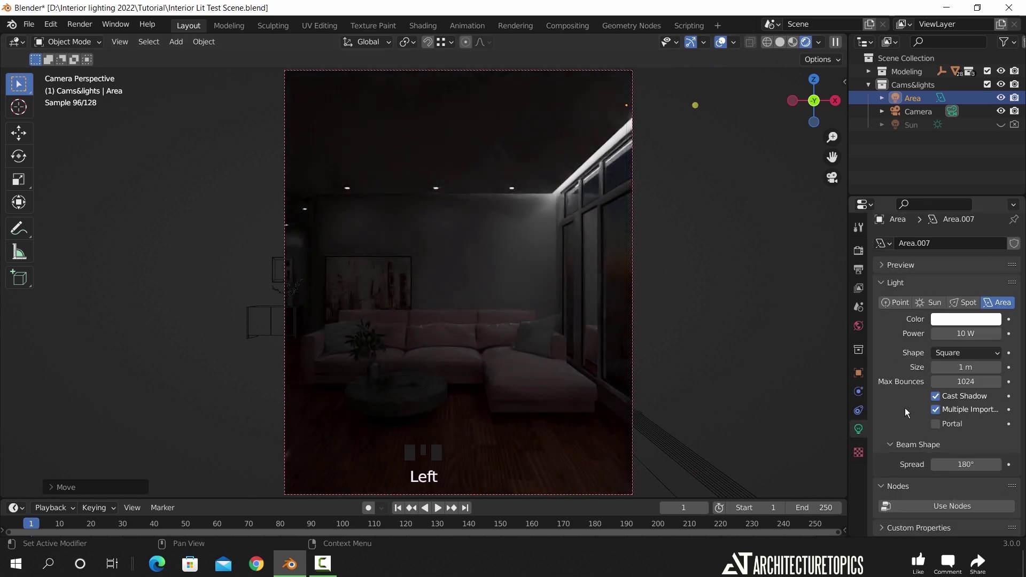
left_click(929, 506)
scroll(914, 470, "down", 2)
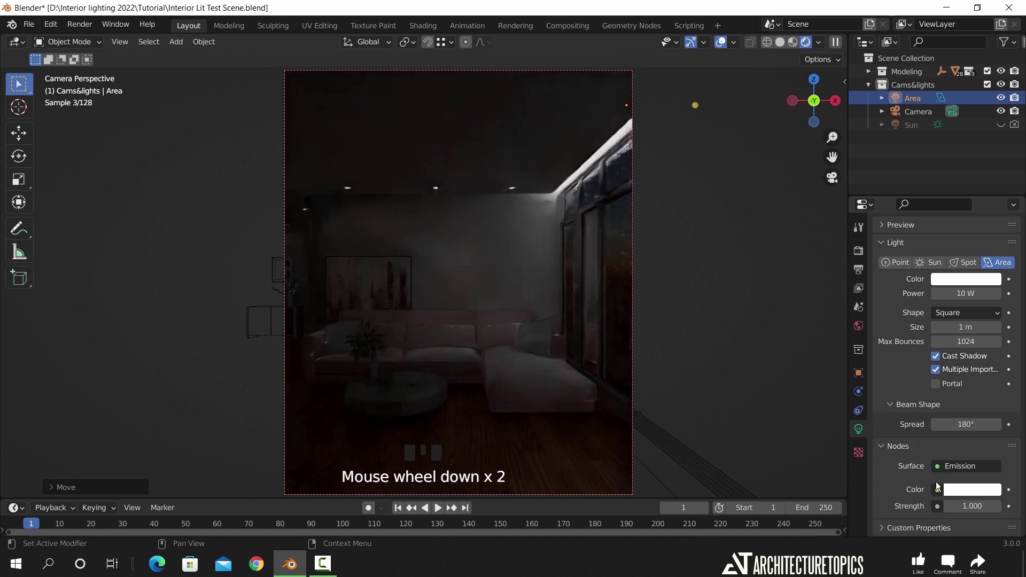
left_click(938, 489)
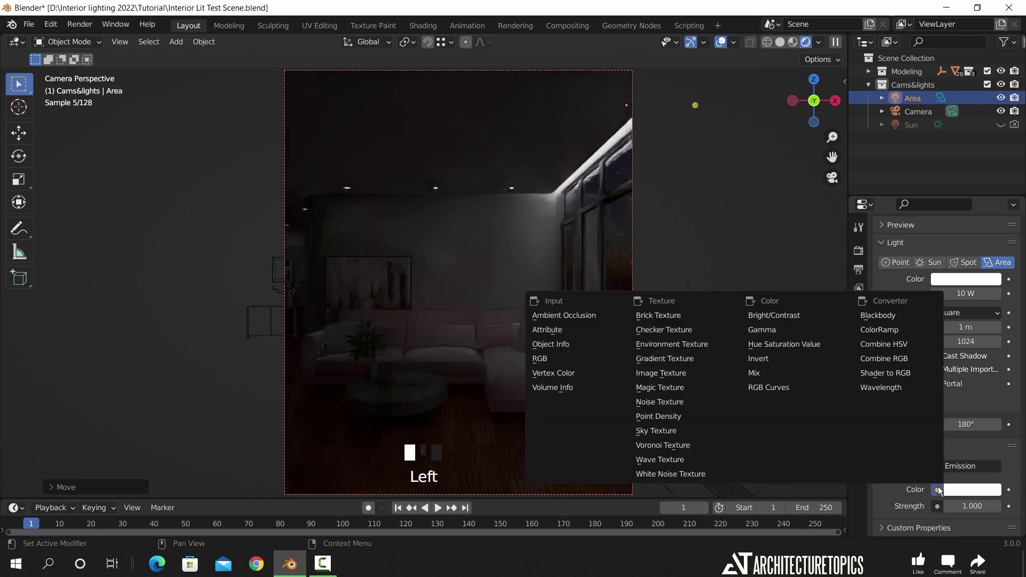
left_click(909, 318)
Step: Set the Blackbody temperature to 3200 and return to Solid shading
scroll(899, 463, "down", 4)
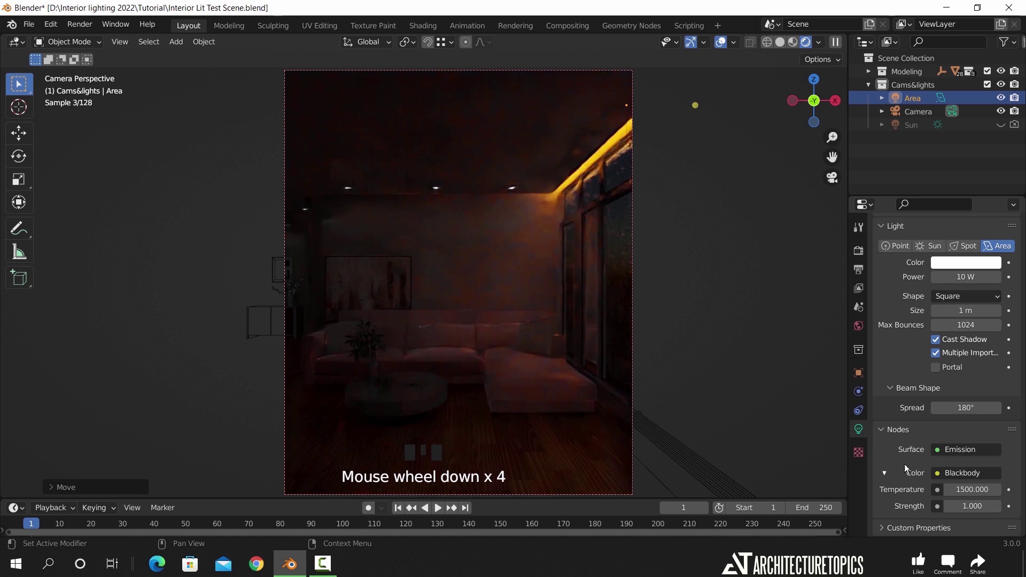
left_click(968, 490)
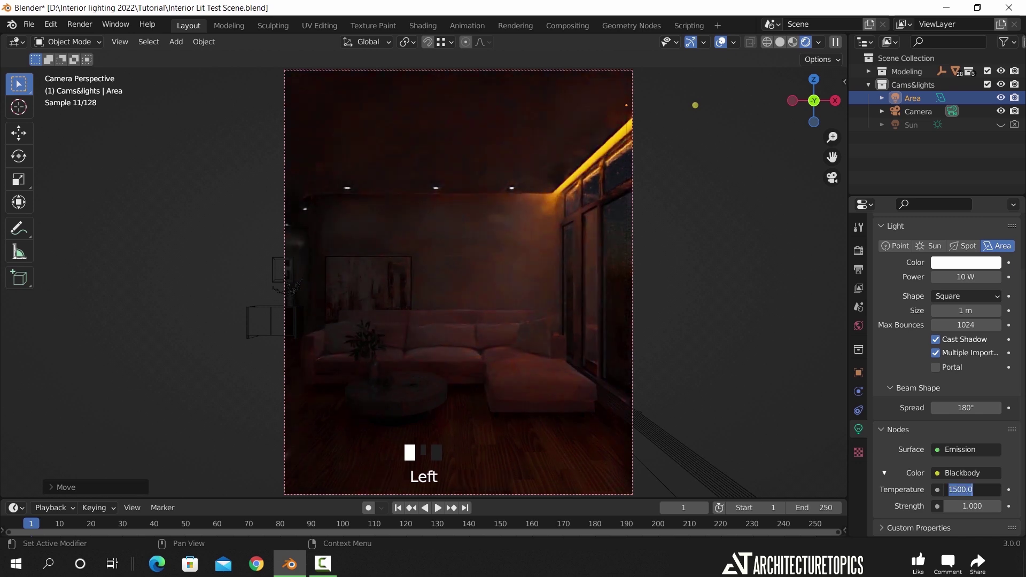
type("3200")
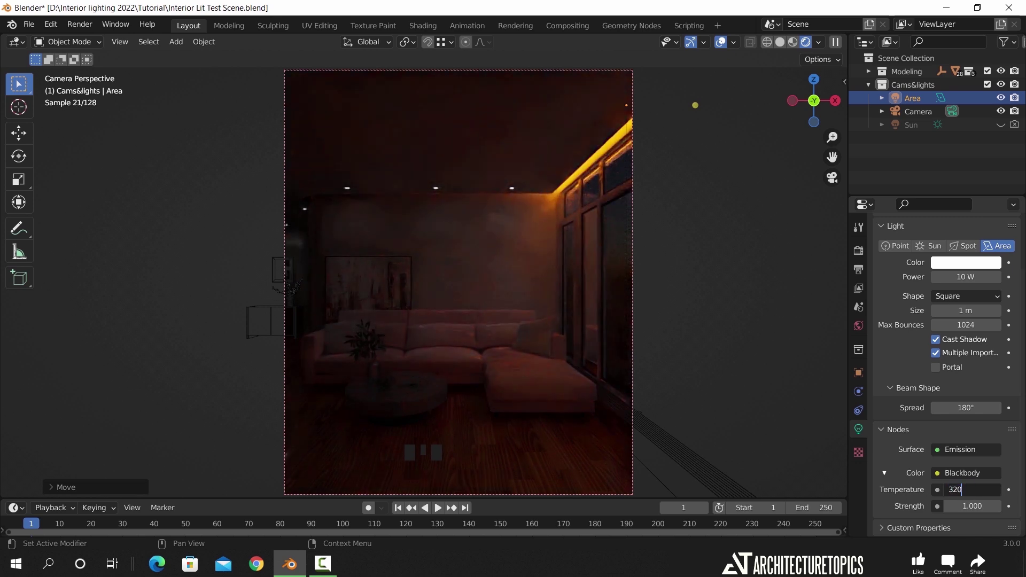
key("Return")
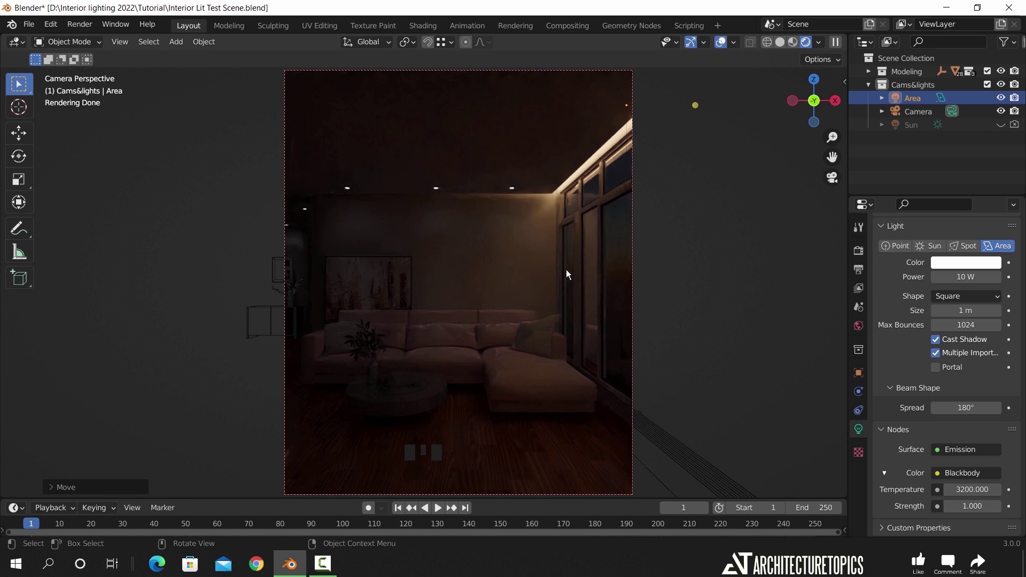
key("z")
left_click(672, 269)
Step: In wireframe top view, duplicate the Area light, turn it 90° and place Area.001 behind the sofa
key("KP_7")
key("shift+z")
scroll(690, 347, "down", 2)
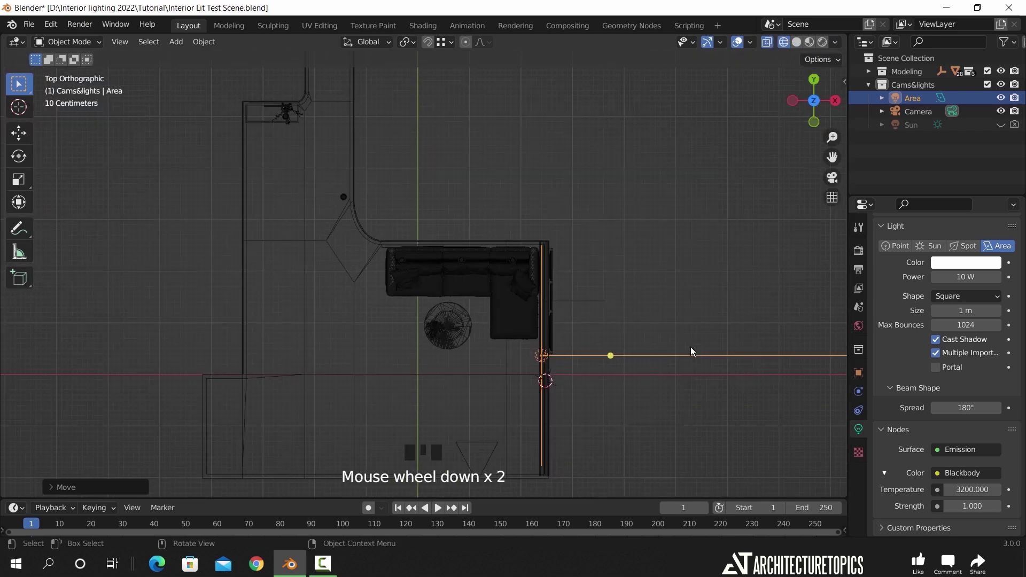
key("shift+d")
type("r90")
key("Return")
scroll(580, 333, "up", 2)
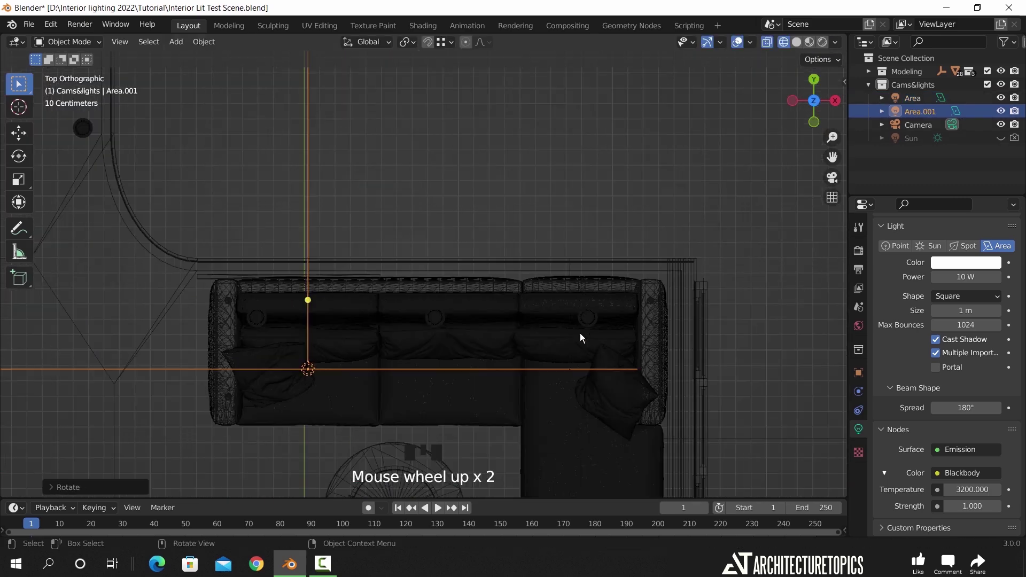
key("g")
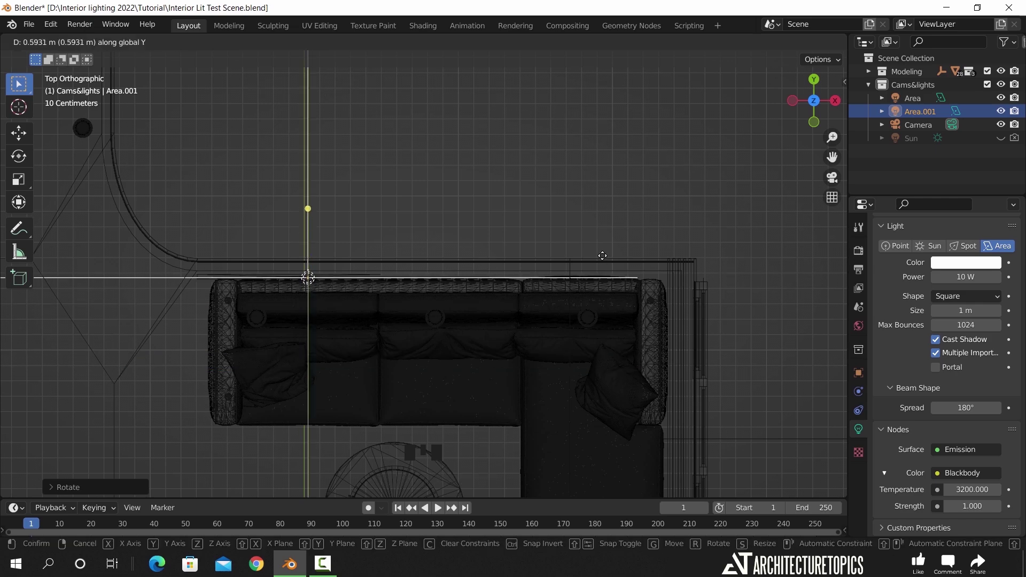
left_click(620, 256)
Step: Duplicate into Area.002, rotate it -90° and place it along the next wall
middle_click_drag(332, 254, 601, 301, "shift")
key("shift+d")
left_click(377, 156)
type("r")
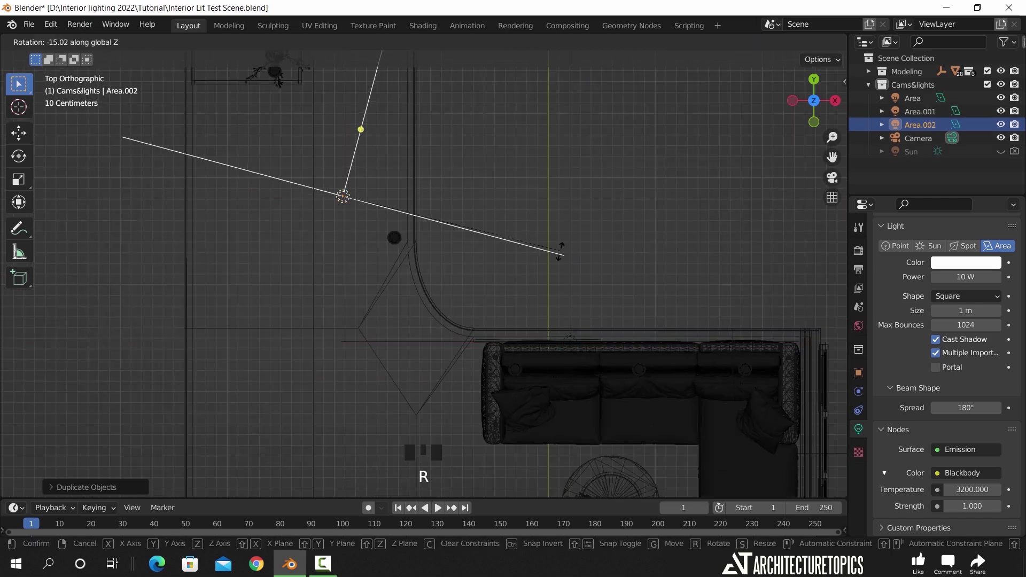
type("-90")
key("Return")
key("g")
left_click(595, 212)
Step: Add Area.003 facing left along another wall, then view the camera in rendered preview
scroll(544, 186, "down", 3)
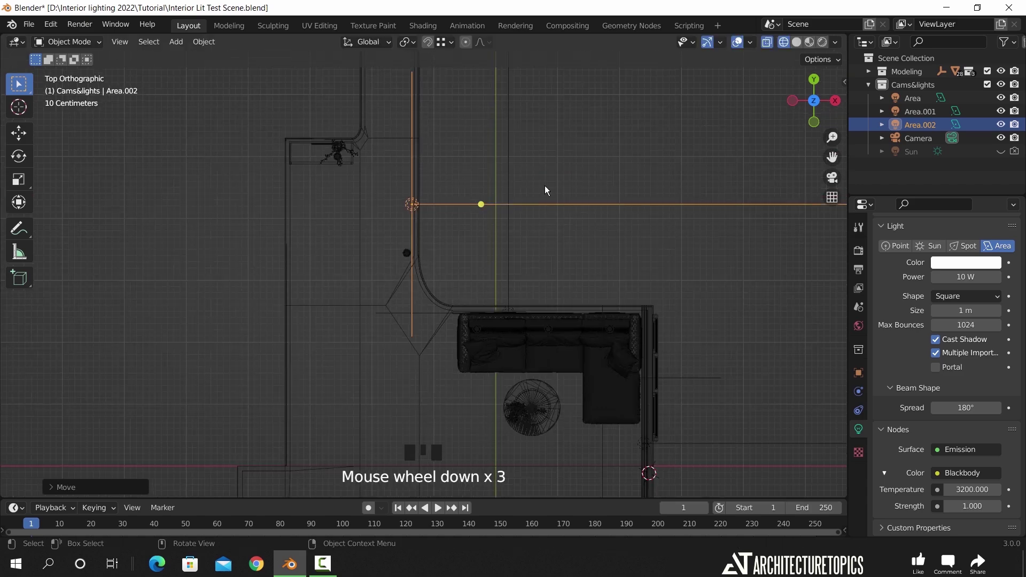
middle_click_drag(544, 186, 598, 341, "shift")
key("shift+d")
left_click(556, 273)
key("r")
left_click(320, 256)
scroll(554, 224, "up", 6)
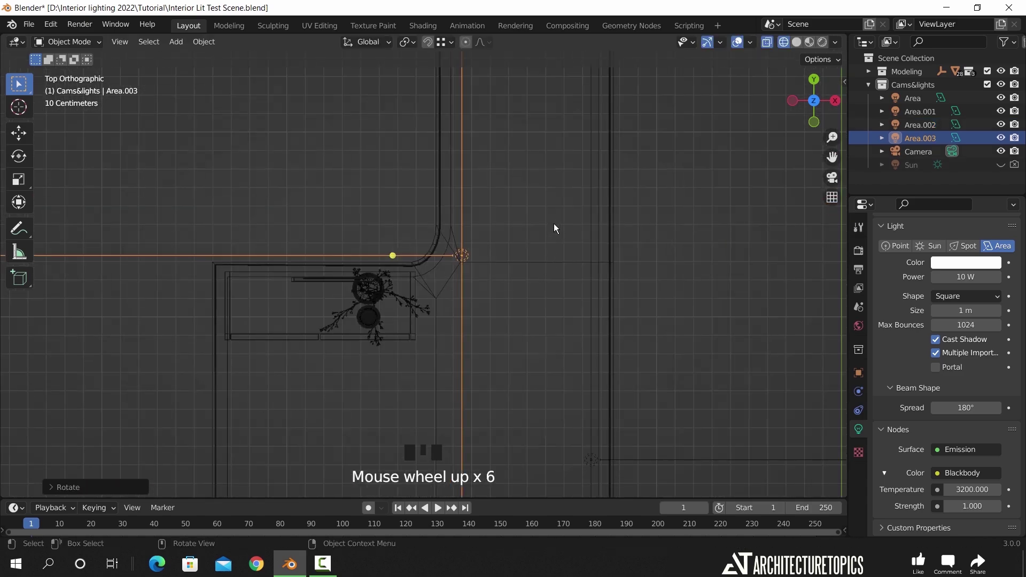
key("g")
left_click(550, 227)
scroll(546, 229, "down", 5)
key("KP_0")
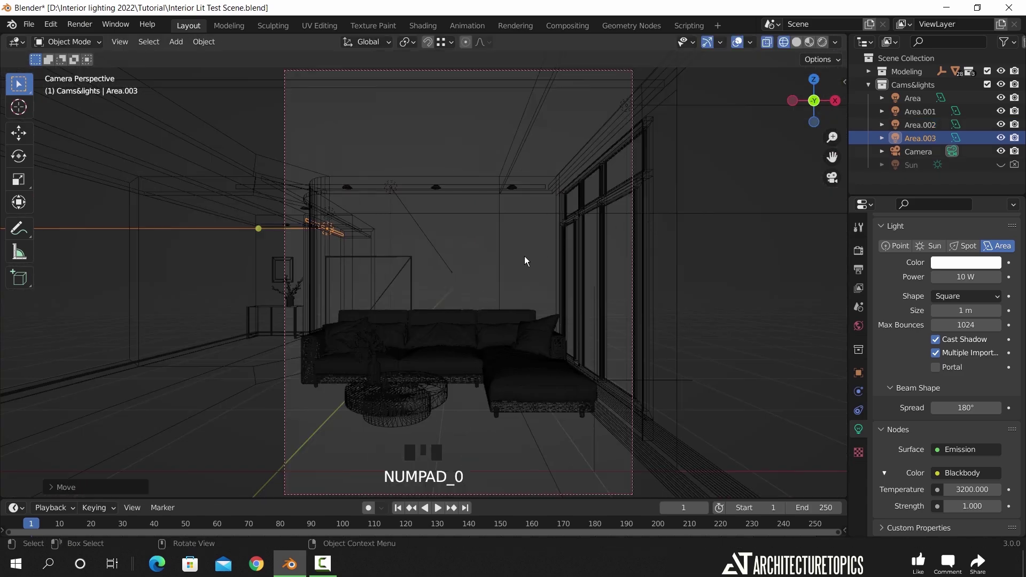
key("z")
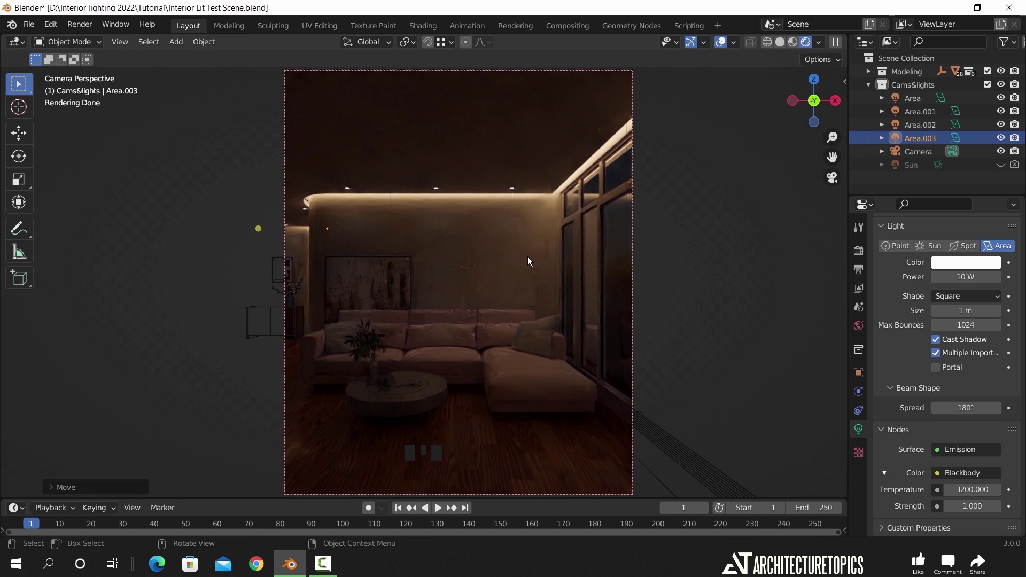
Step: Snap the 3D cursor to the ceiling downlight and add a Point light there
left_click(511, 188)
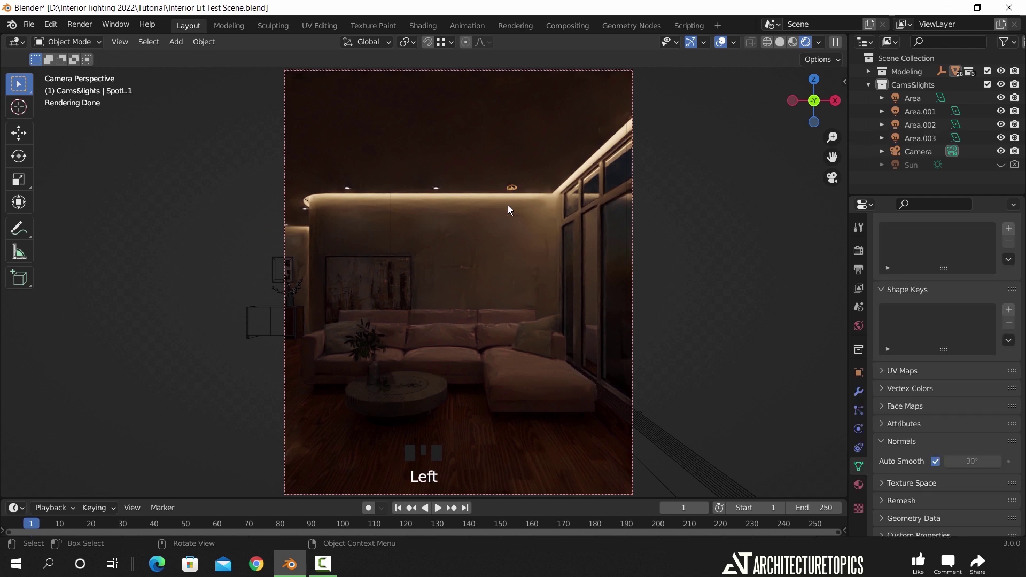
key("shift+s")
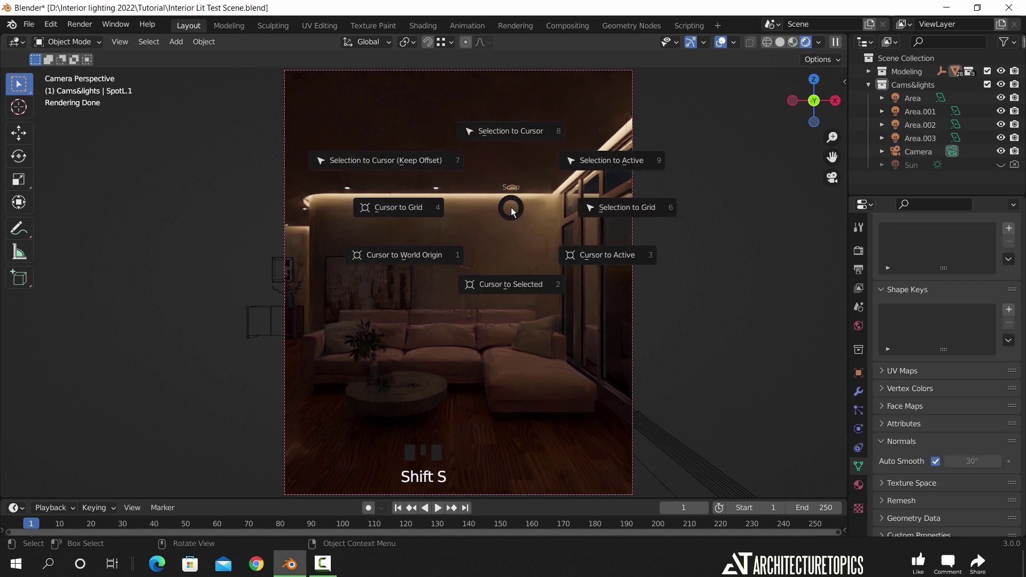
left_click(515, 277)
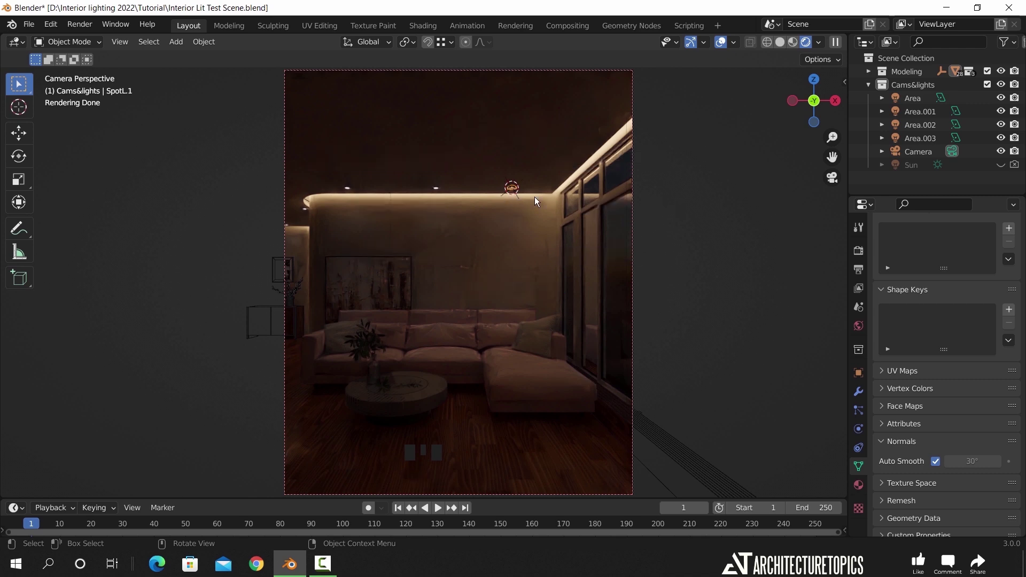
key("shift+a")
mouse_move(540, 215)
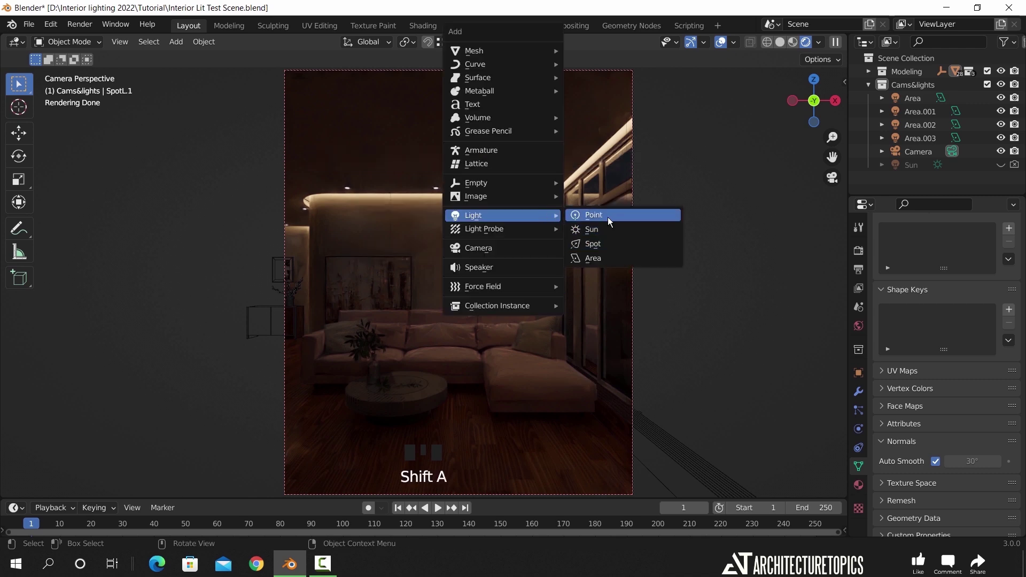
left_click(629, 217)
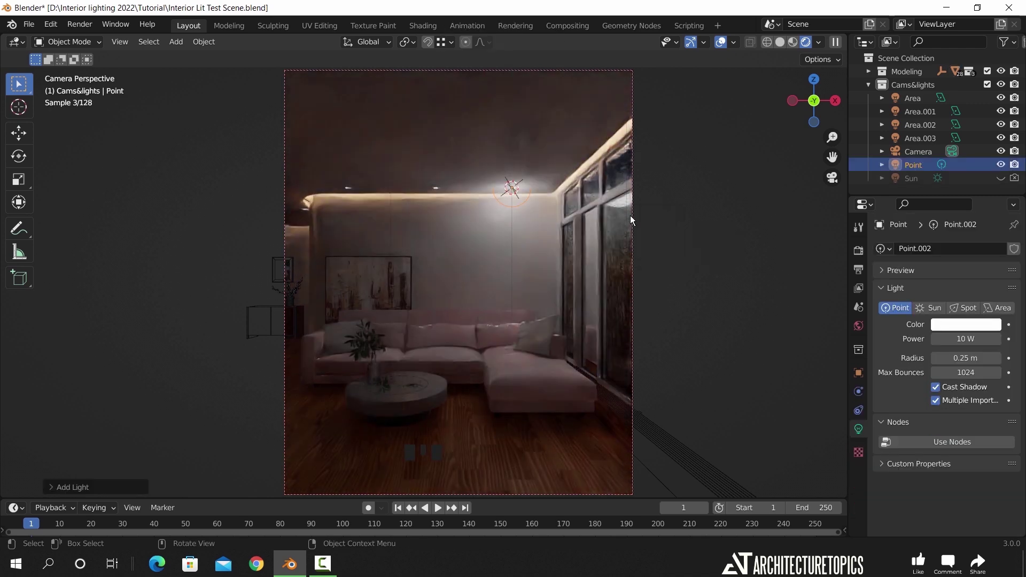
Step: Enable nodes on the Point light and drive its colour with a Blackbody at 5500
left_click(934, 443)
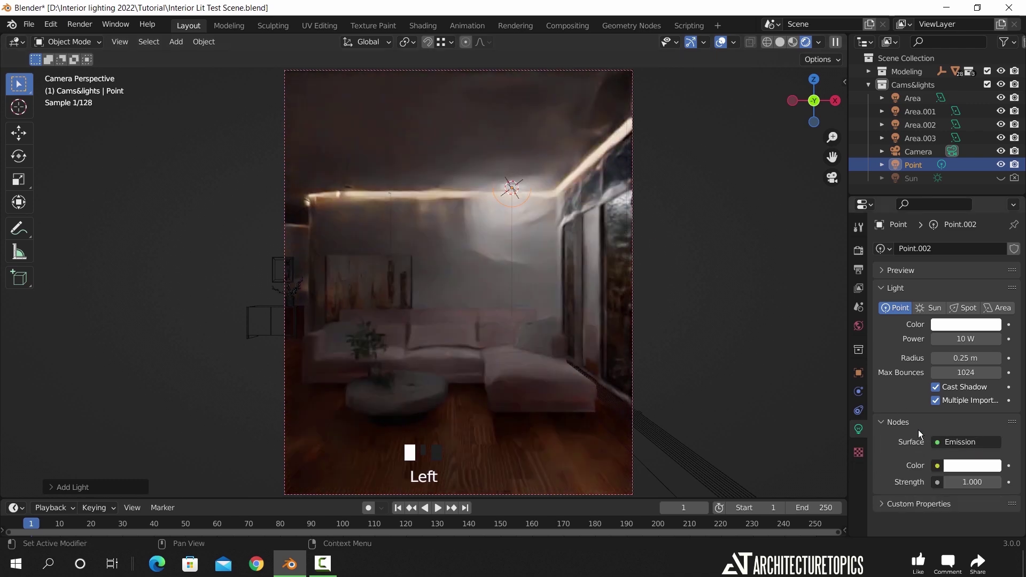
left_click(937, 465)
left_click(893, 290)
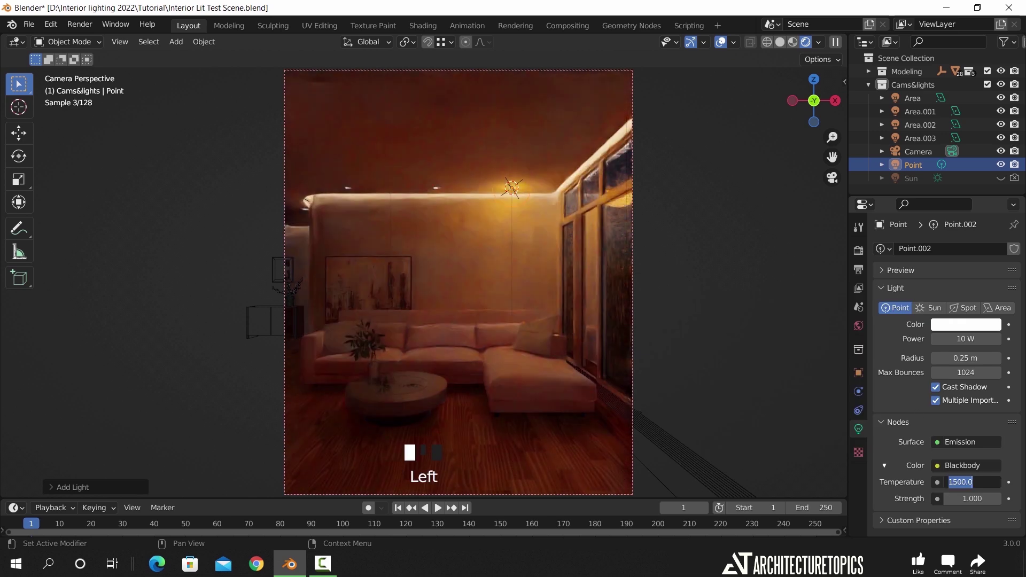
double_click(971, 483)
type("5500")
key("Return")
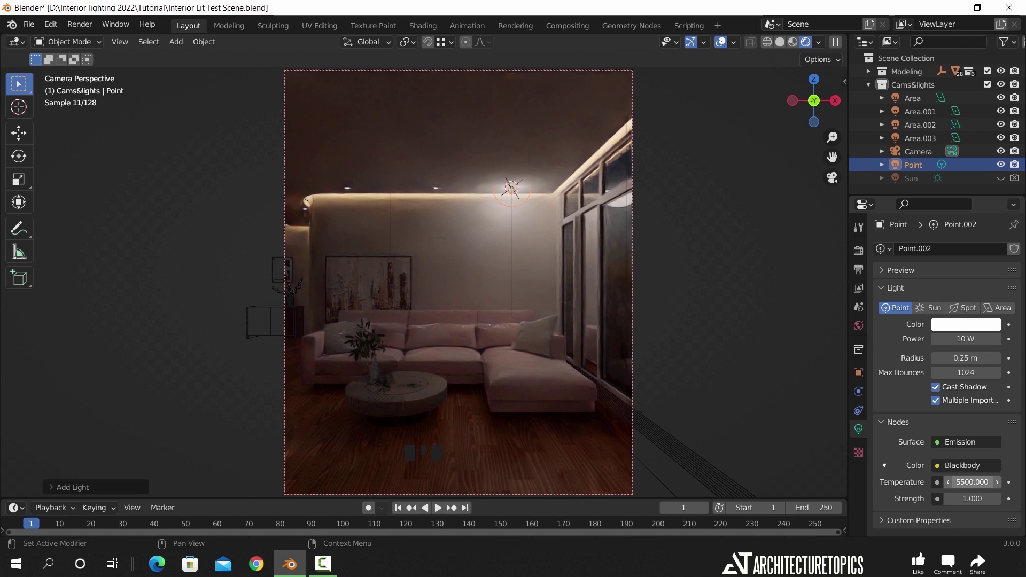
Step: Link an IES Texture to the Point light's Strength input
left_click(938, 498)
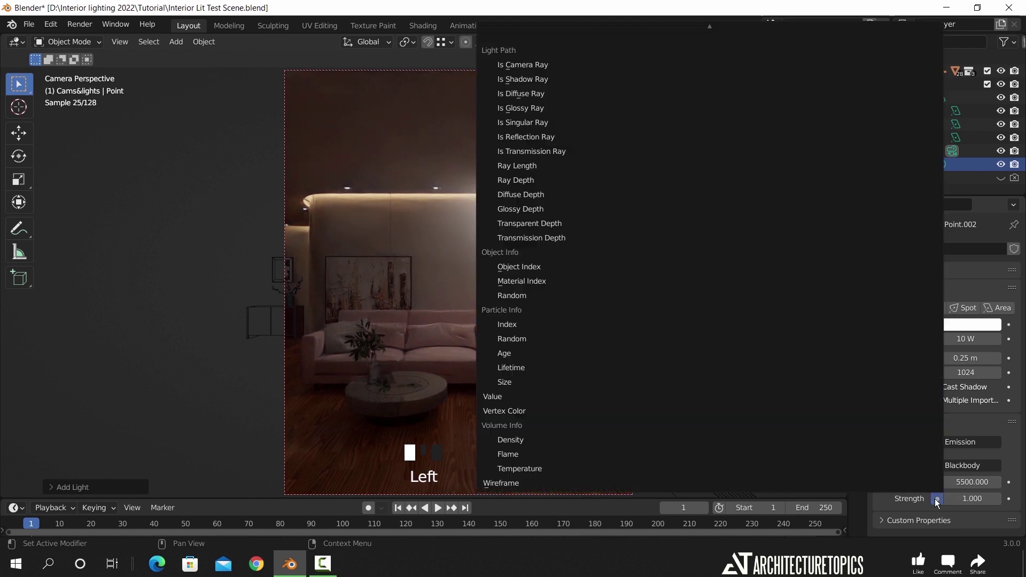
scroll(691, 193, "up", 10)
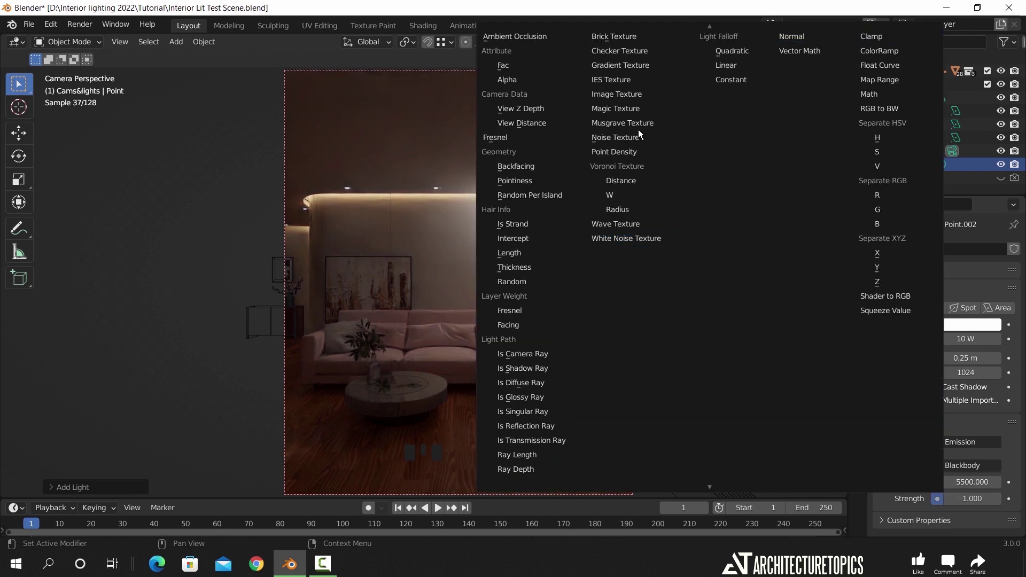
left_click(638, 81)
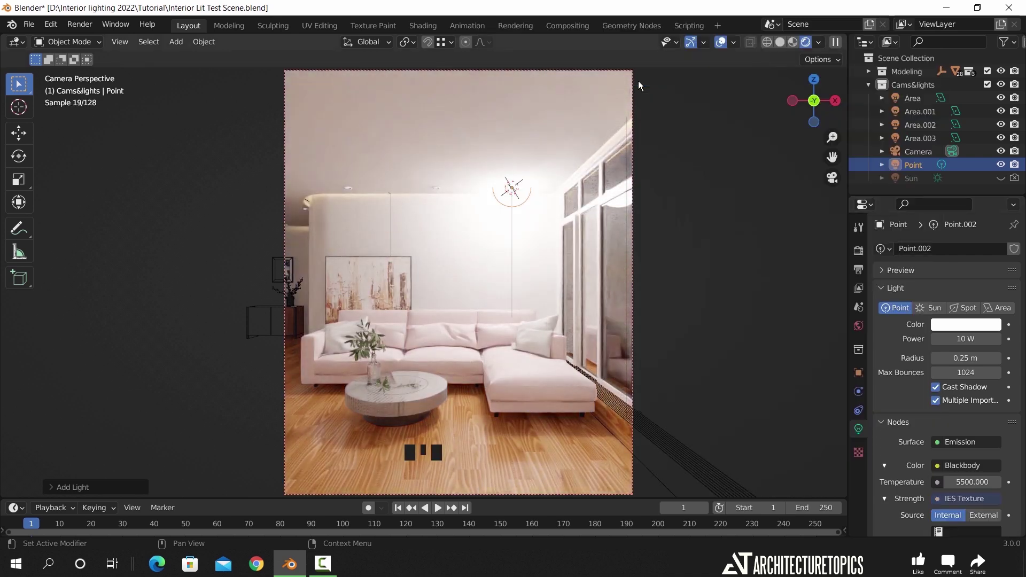
Step: Set the IES Texture source to External and load a Real-IES profile from the ies folder
scroll(913, 450, "down", 4)
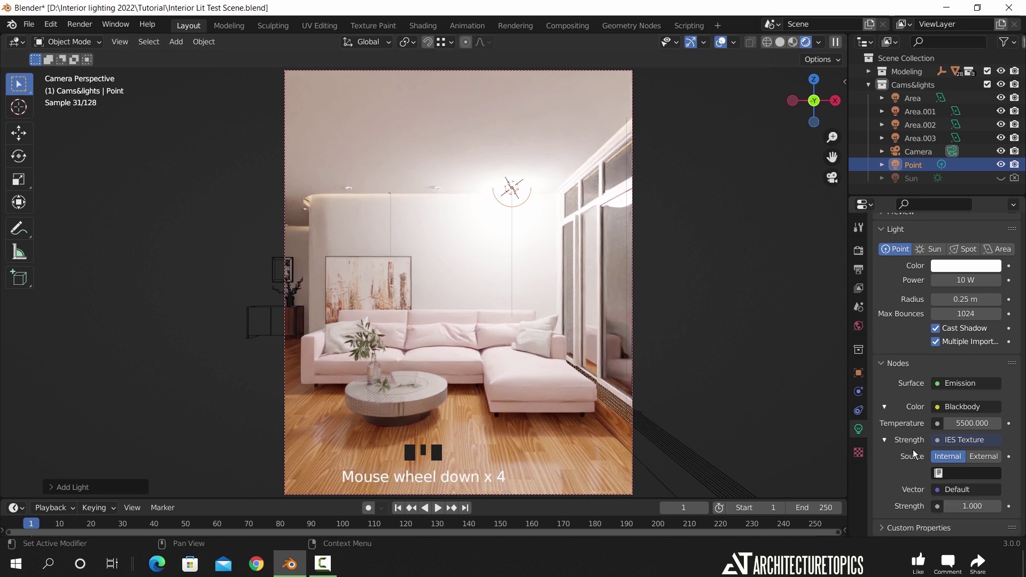
left_click(989, 458)
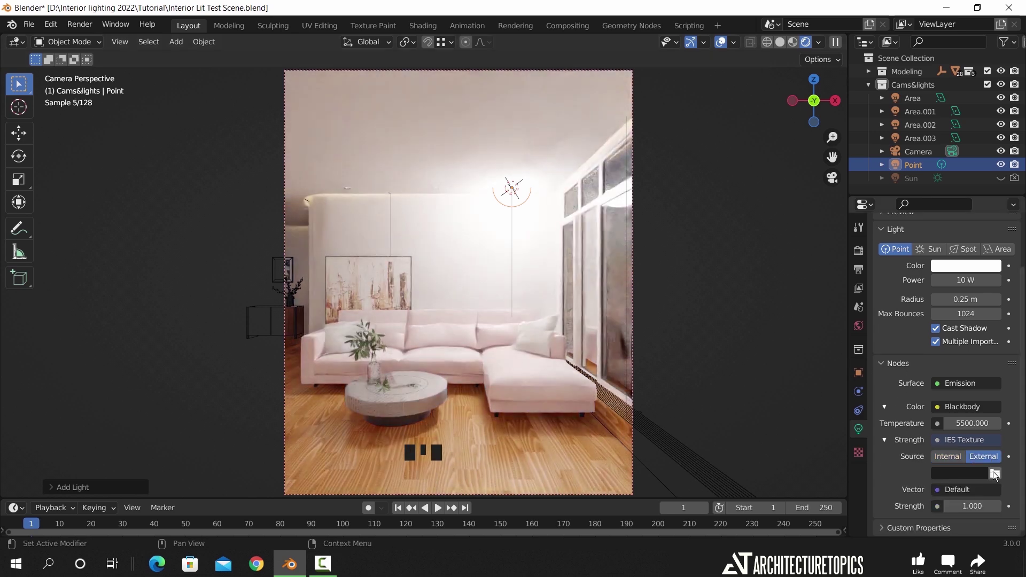
left_click(995, 473)
left_click(197, 452)
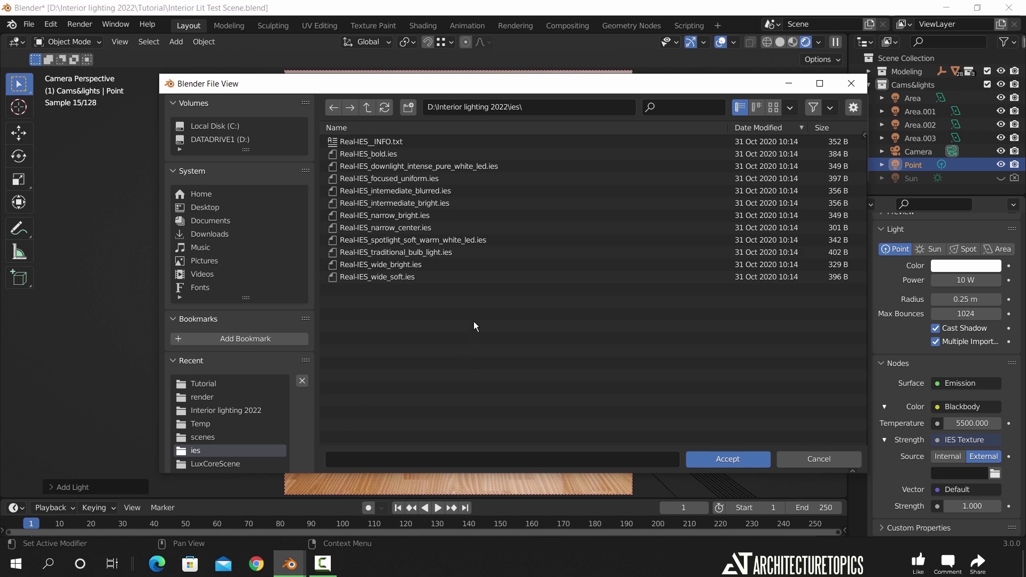
double_click(374, 155)
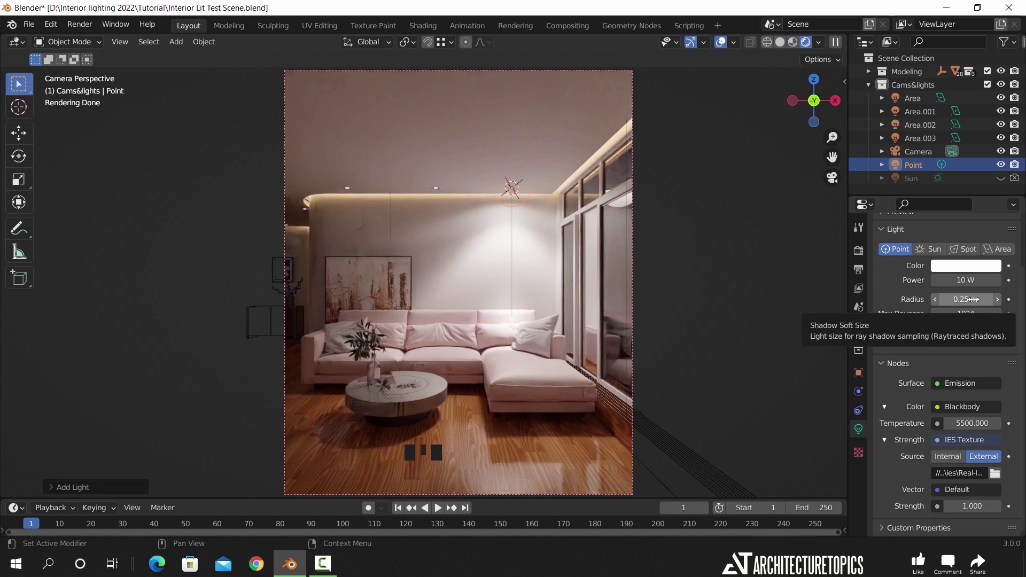
Step: Set the Point light's radius to 0 m and adjust its height vertically
left_click(974, 299)
type("0")
key("Return")
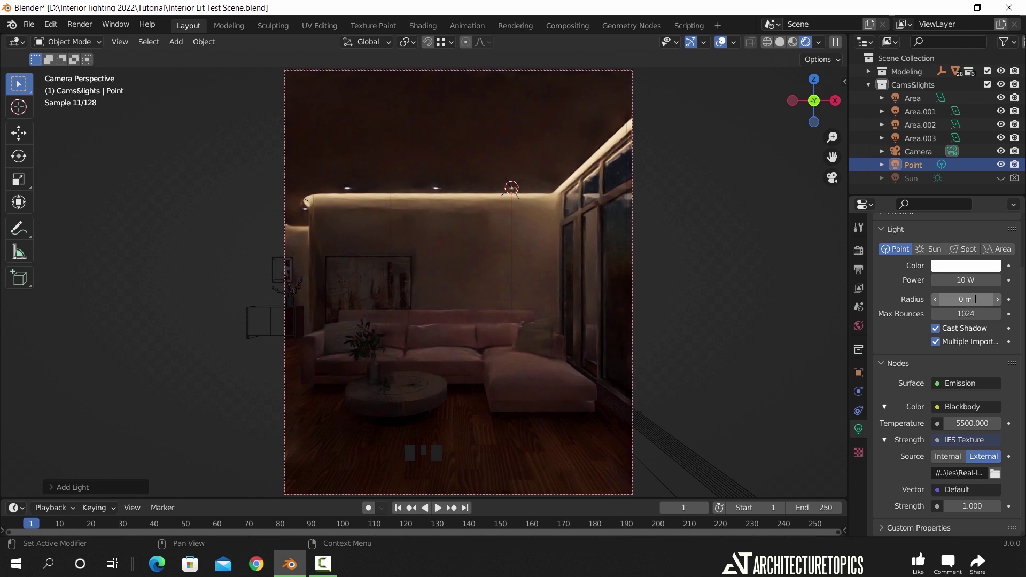
key("g")
key("z")
left_click(665, 219, "shift")
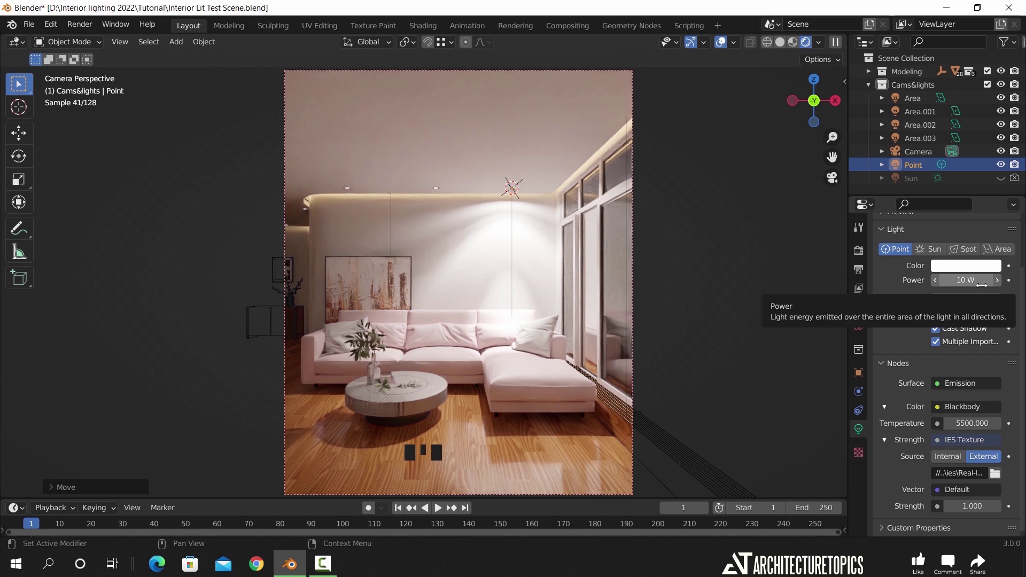
Step: Lower the Point light's power to 1 W and return the viewport to solid shading
left_click(982, 281)
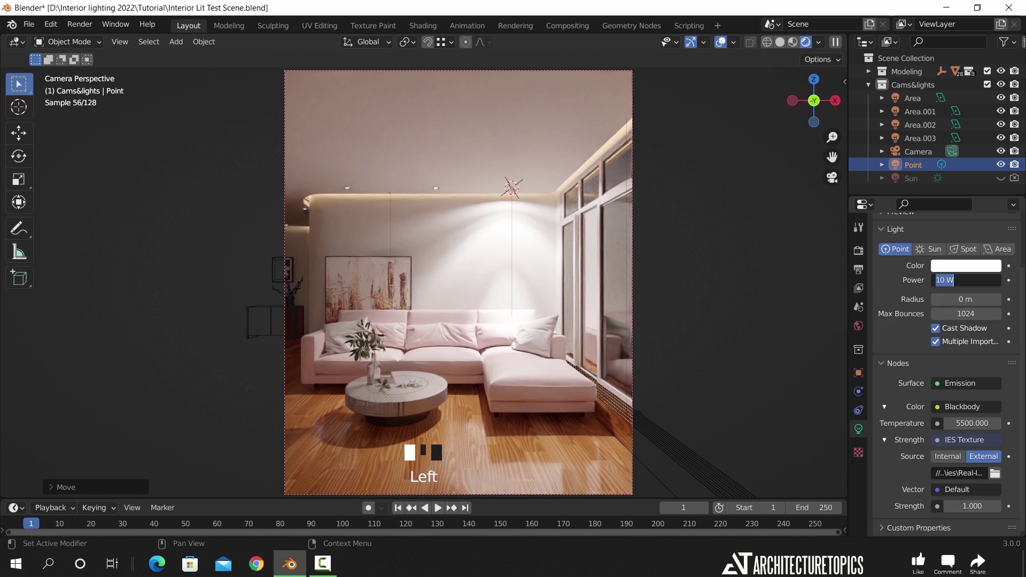
type("1")
key("Return")
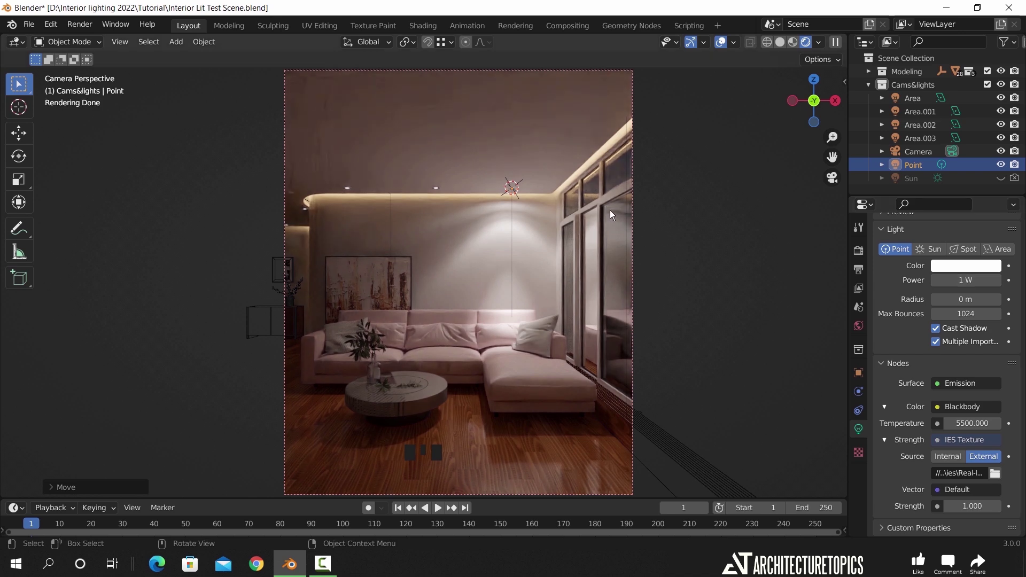
key("z")
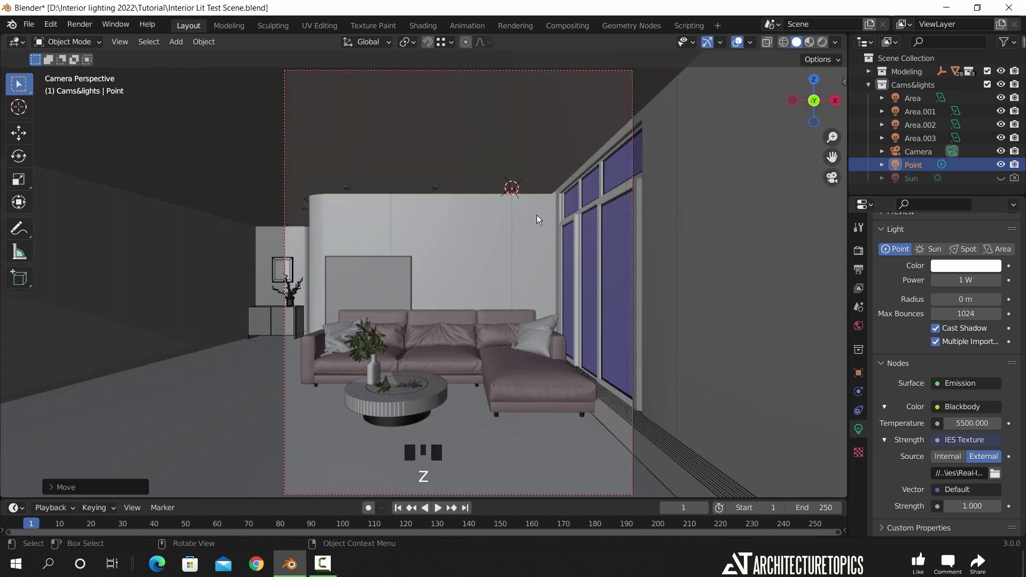
Step: In front wireframe view, make two linked copies of the IES light along the ceiling
key("KP_1")
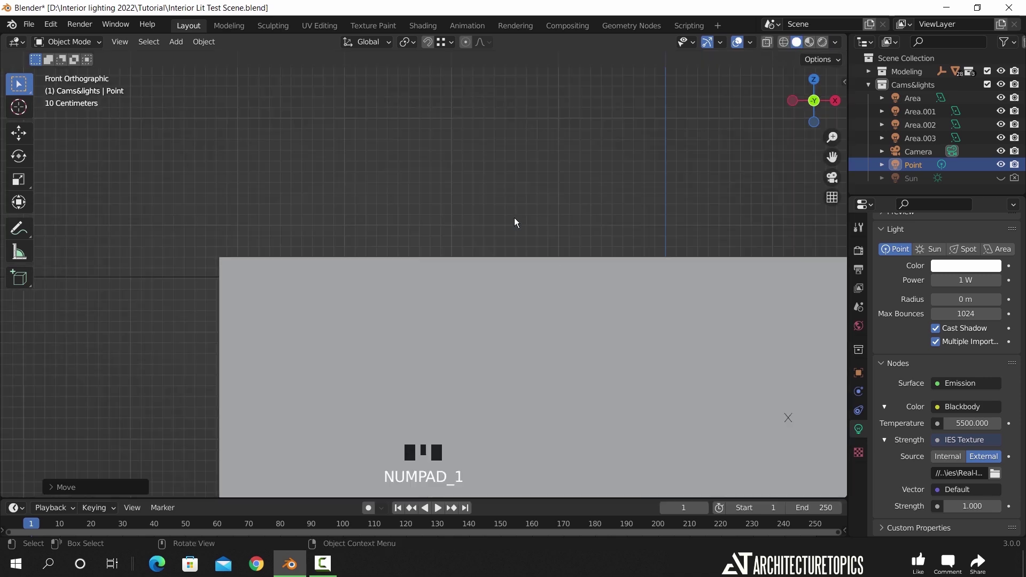
key("z")
middle_click_drag(547, 278, 351, 239, "shift")
scroll(733, 268, "up", 3)
key("alt+d")
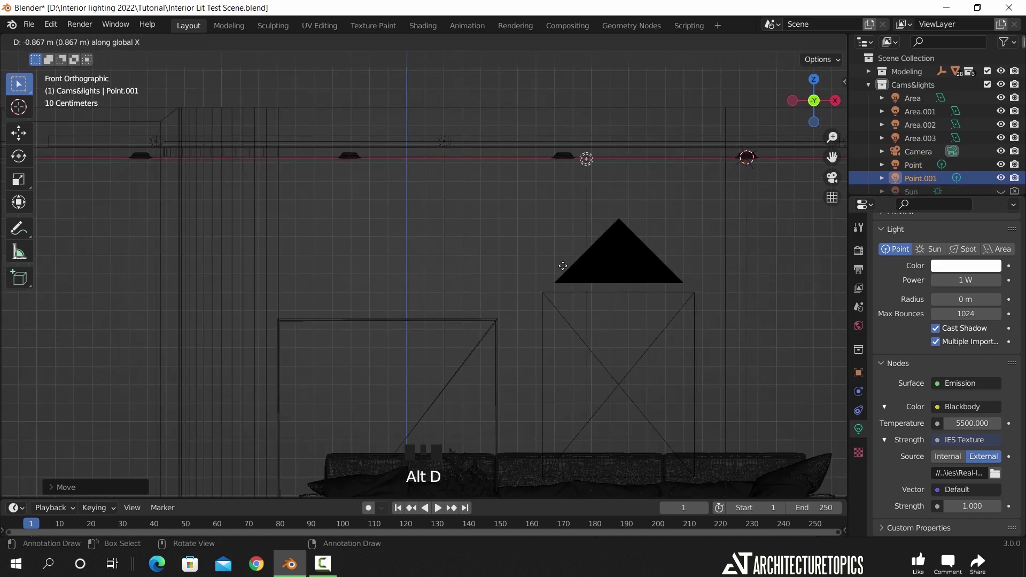
key("x")
left_click(549, 267)
key("shift+r")
key("g")
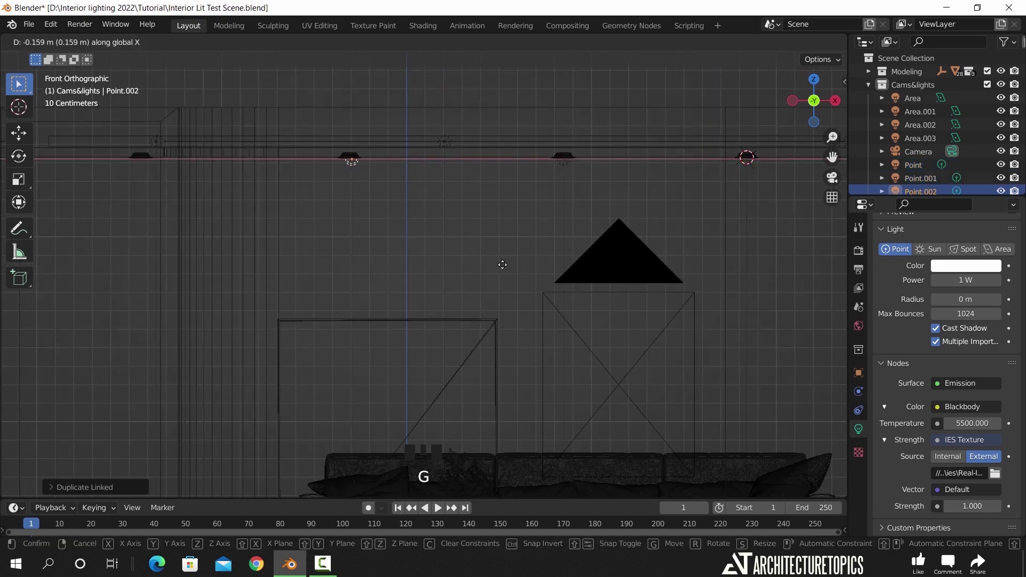
left_click(504, 265)
Step: Place linked copies Point.003 and Point.004 at the remaining downlights, then preview through the camera
key("alt+d")
right_click(367, 271)
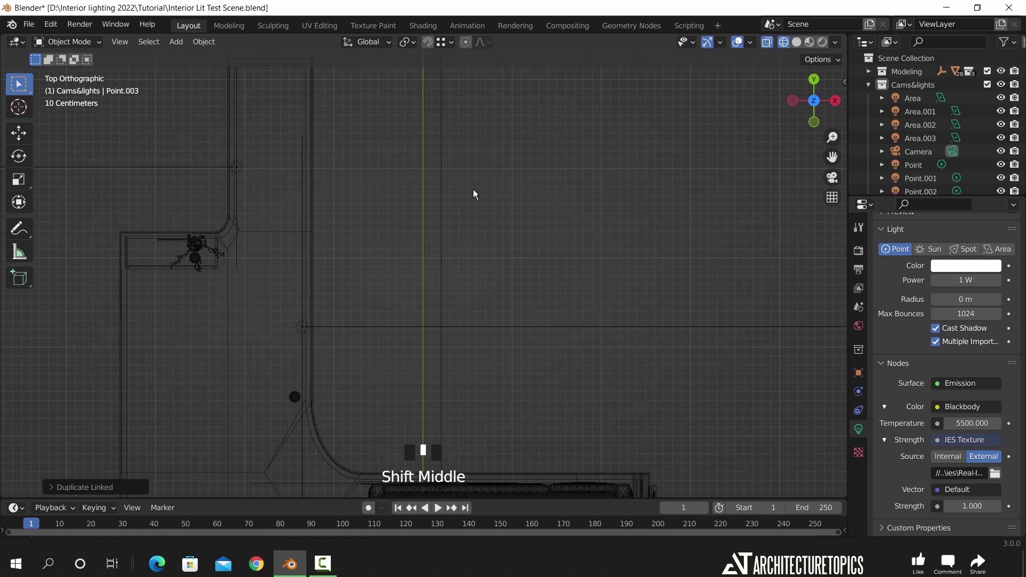
middle_click_drag(473, 194, 554, 79, "shift")
key("g")
left_click(502, 413)
middle_click_drag(528, 206, 597, 307, "shift")
key("alt+d")
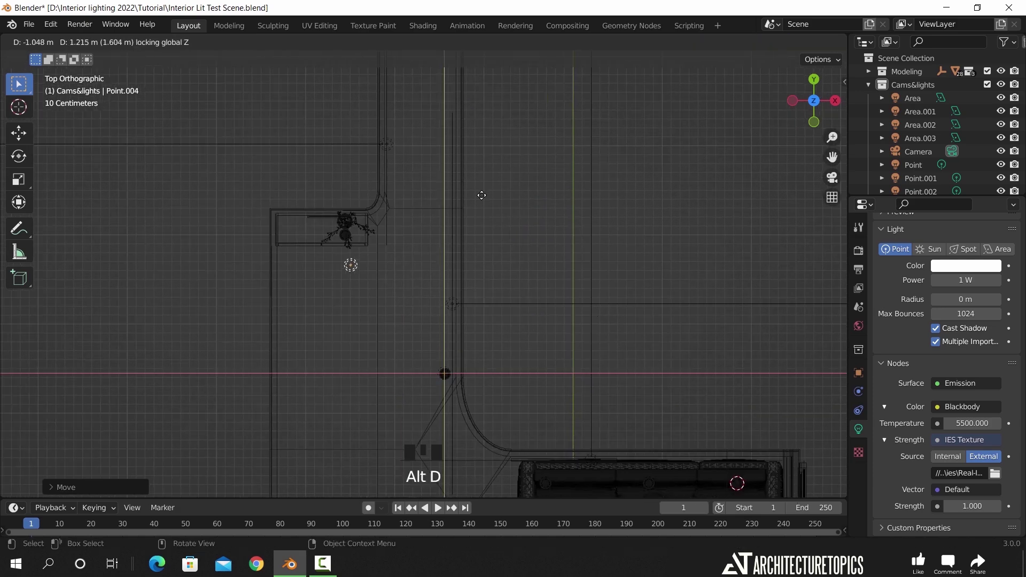
left_click(463, 165)
scroll(553, 230, "down", 3)
key("KP_0")
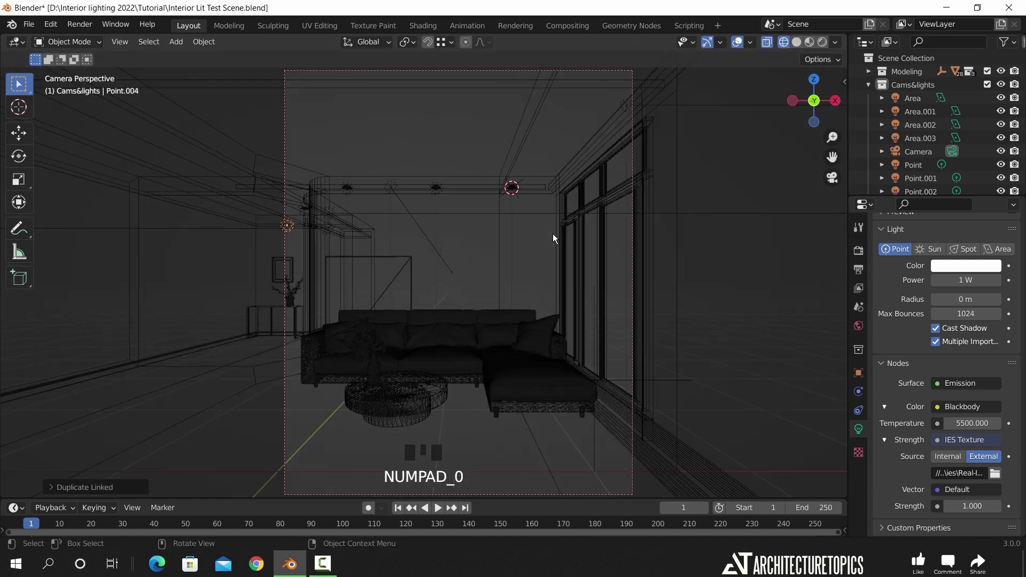
key("z")
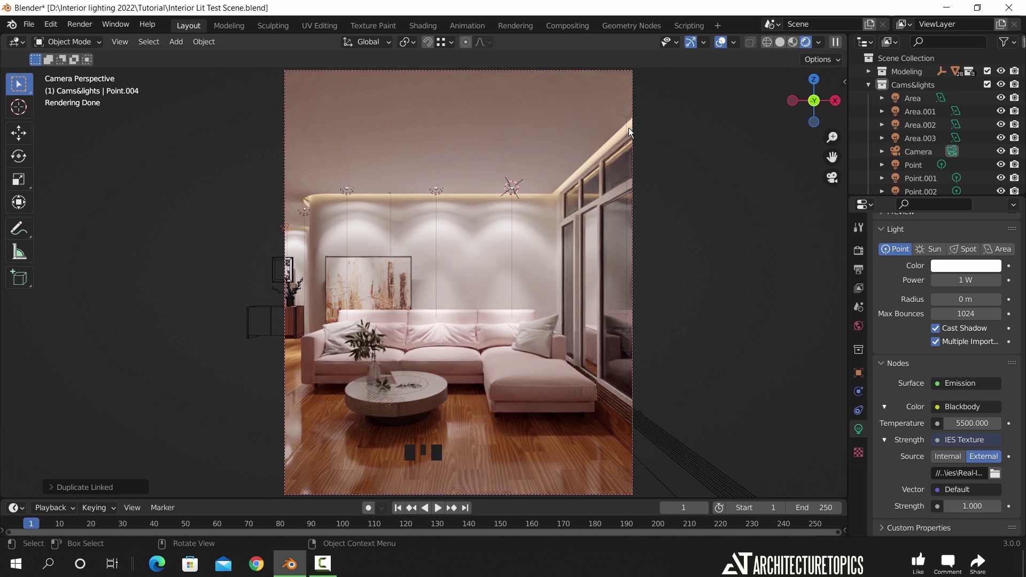
Step: Raise the cove Area lights' power to 15 W
key("z")
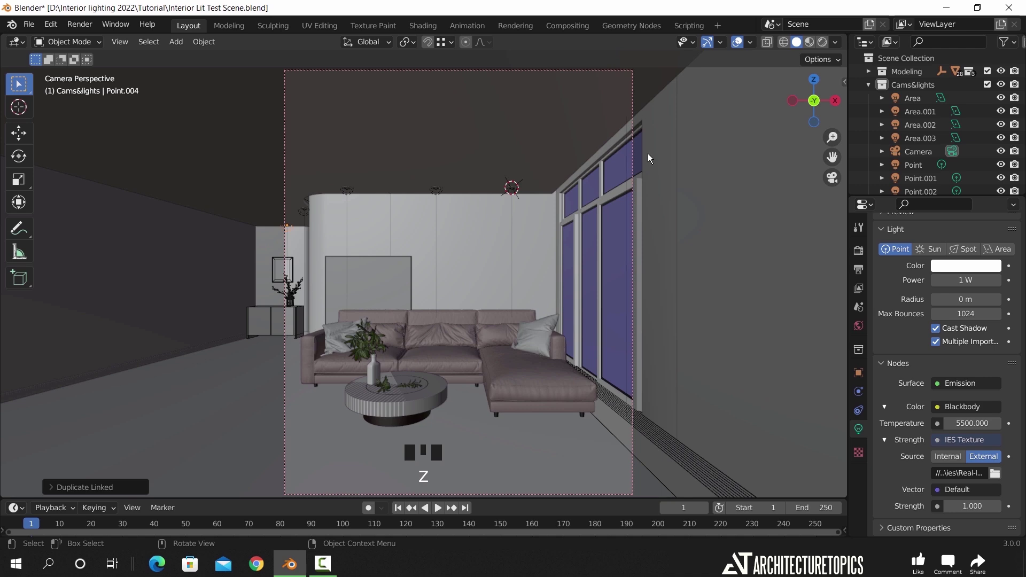
middle_click_drag(648, 153, 629, 188)
scroll(526, 223, "down", 5)
left_click(912, 98)
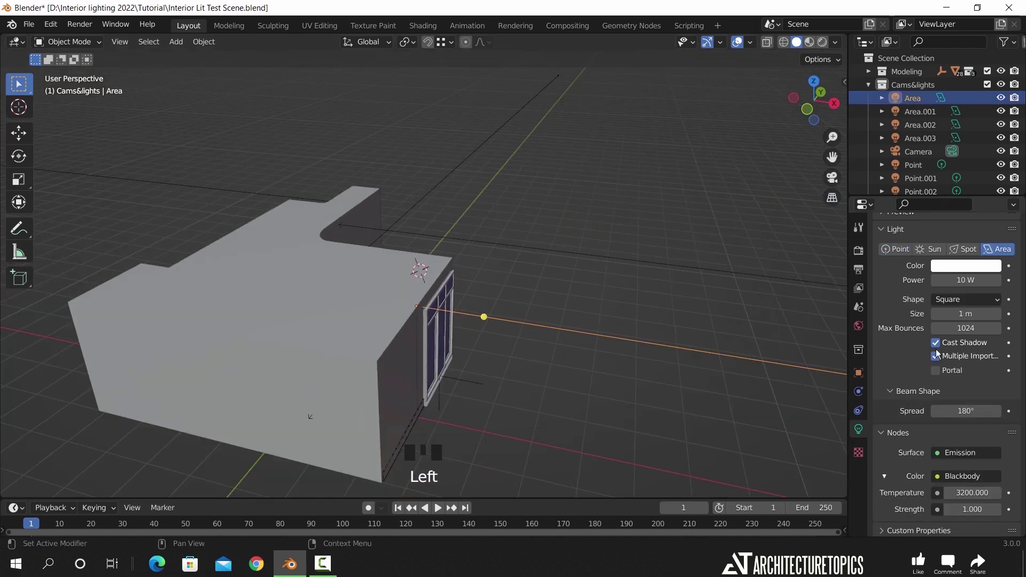
left_click(966, 280)
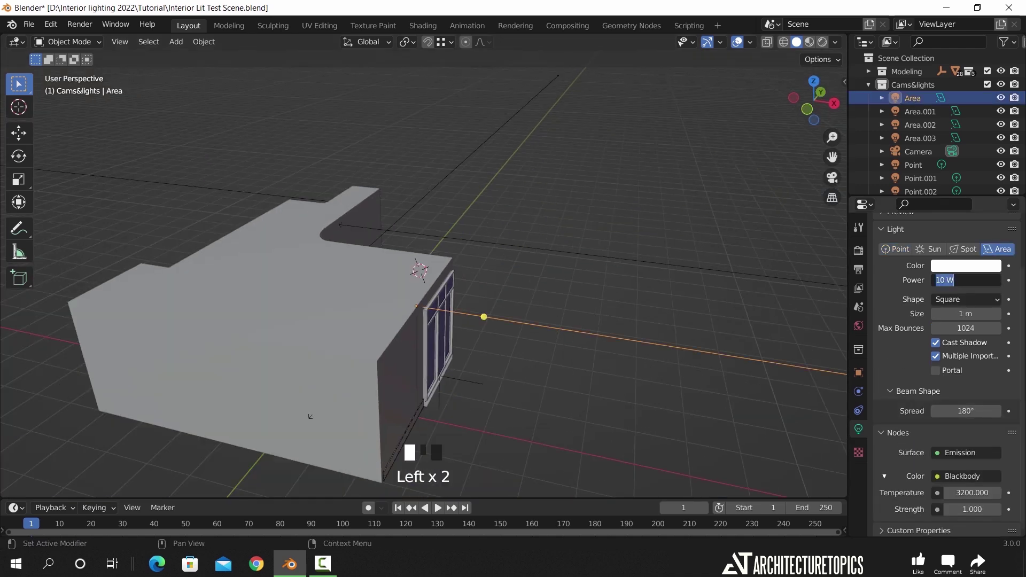
left_click(479, 232)
left_click(399, 231)
left_click(378, 245)
left_click(966, 281)
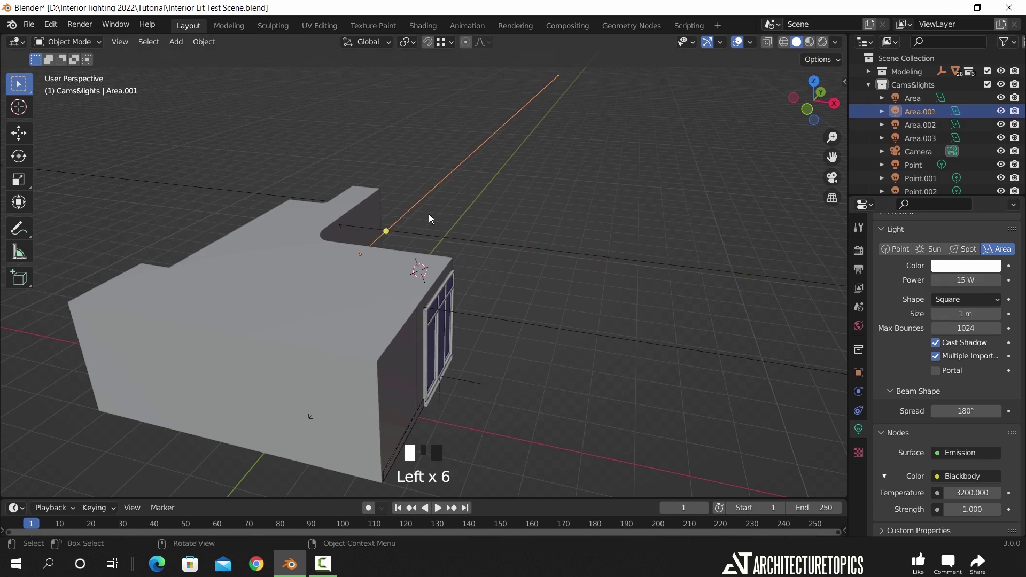
left_click(400, 232)
left_click(400, 232)
left_click(285, 215)
left_click(285, 216)
Step: Switch to wireframe and place the 3D cursor outside the room near floor level
middle_click_drag(285, 216, 483, 282)
scroll(485, 321, "up", 3)
key("z")
left_click(343, 373)
right_click(410, 378, "shift")
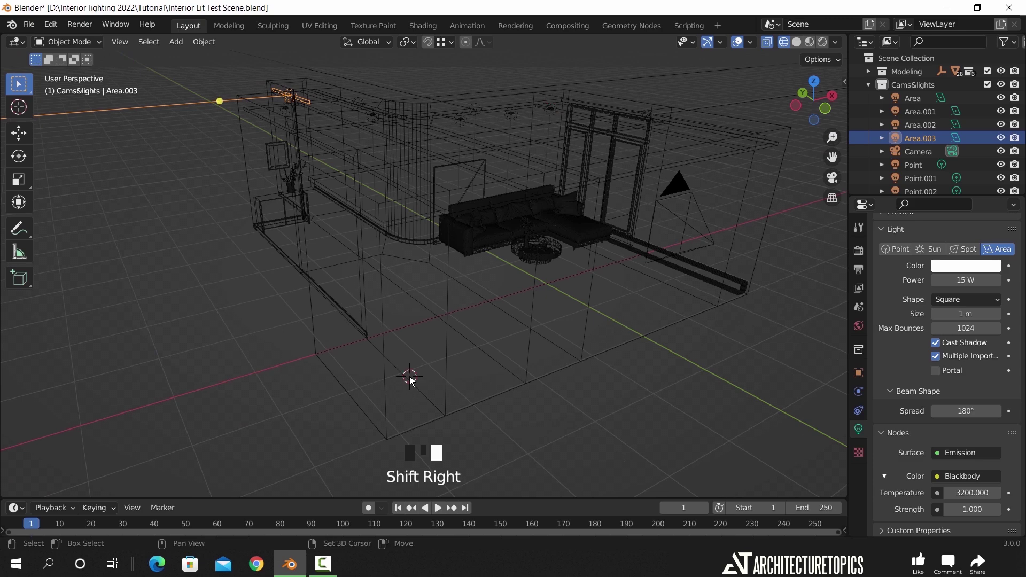
key("shift+a")
Step: Add Area.004, raise it, and stand it upright with a 90° X rotation
mouse_move(410, 376)
left_click(463, 420)
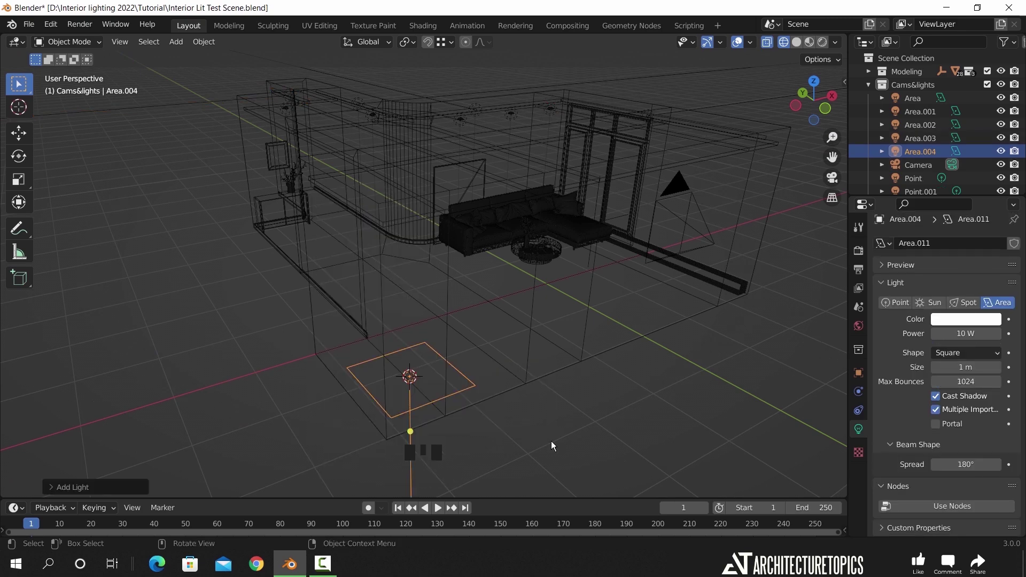
key("g")
key("z")
left_click(556, 358)
type("srx90")
key("Return")
key("r")
key("z")
left_click(465, 358)
Step: Position Area.004 beside the room's left wall facing inward, then duplicate it as Area.005
middle_click_drag(465, 358, 505, 355)
key("g")
left_click(495, 368)
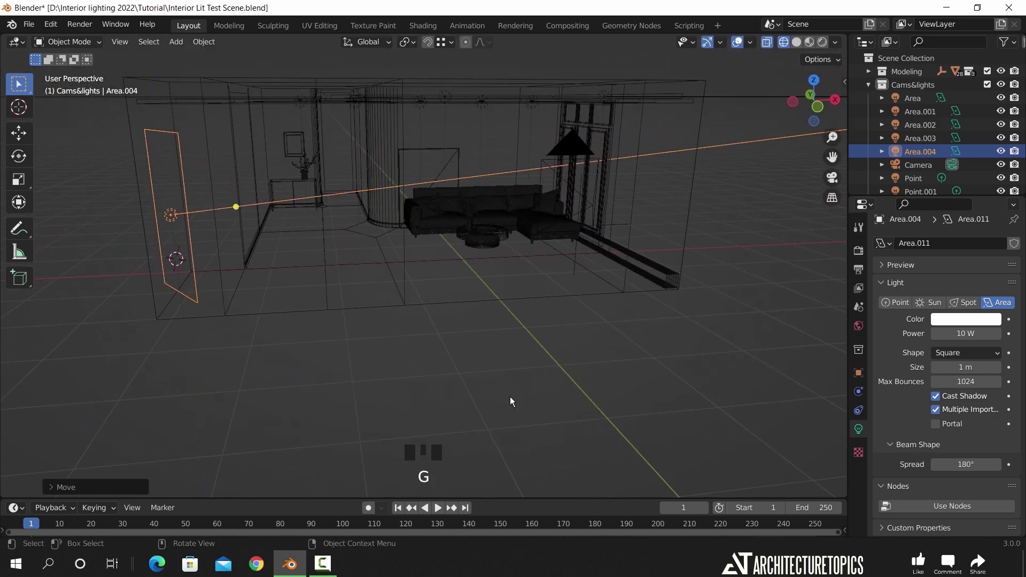
key("g")
left_click(553, 388)
mouse_move(552, 389)
middle_mouse_down()
mouse_move(534, 383)
mouse_move(548, 384)
middle_mouse_up()
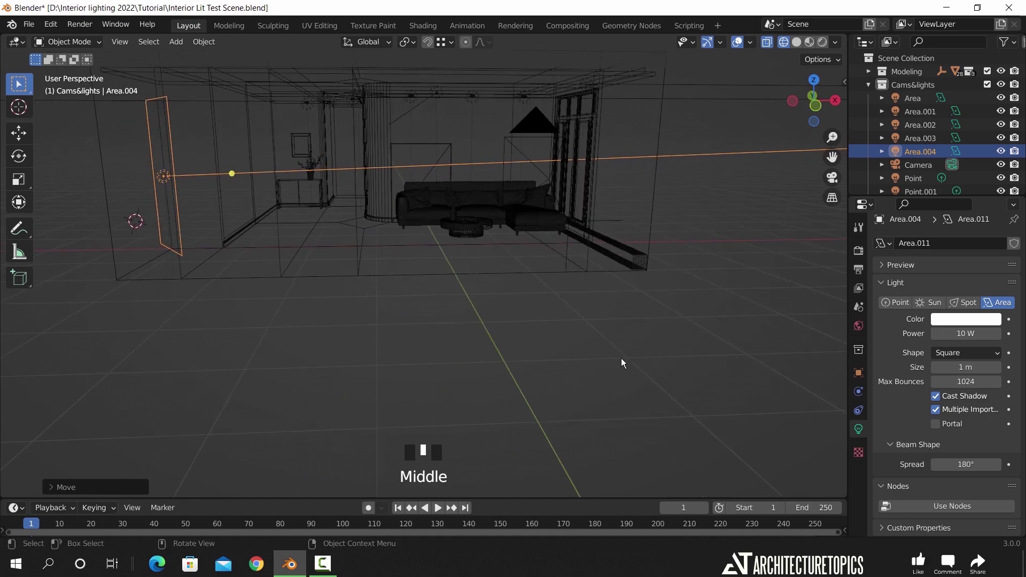
key("r")
left_click(613, 378)
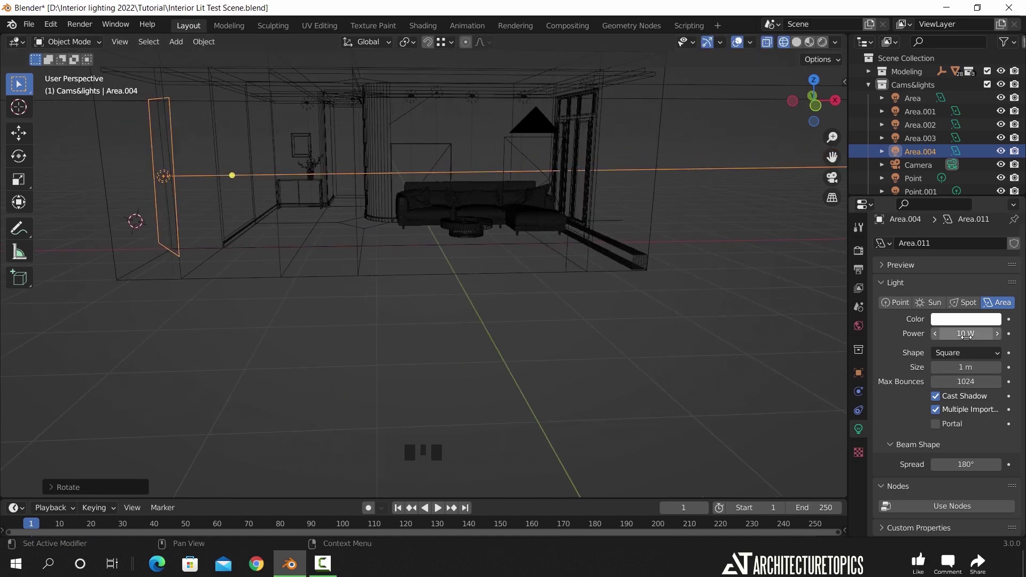
middle_click_drag(614, 377, 487, 386)
scroll(487, 386, "down", 8)
key("shift+d")
key("shift+z")
Step: Clear Area.005's rotation, stand it upright with 90° on X, and turn it about Z
left_click(321, 302)
key("alt+r")
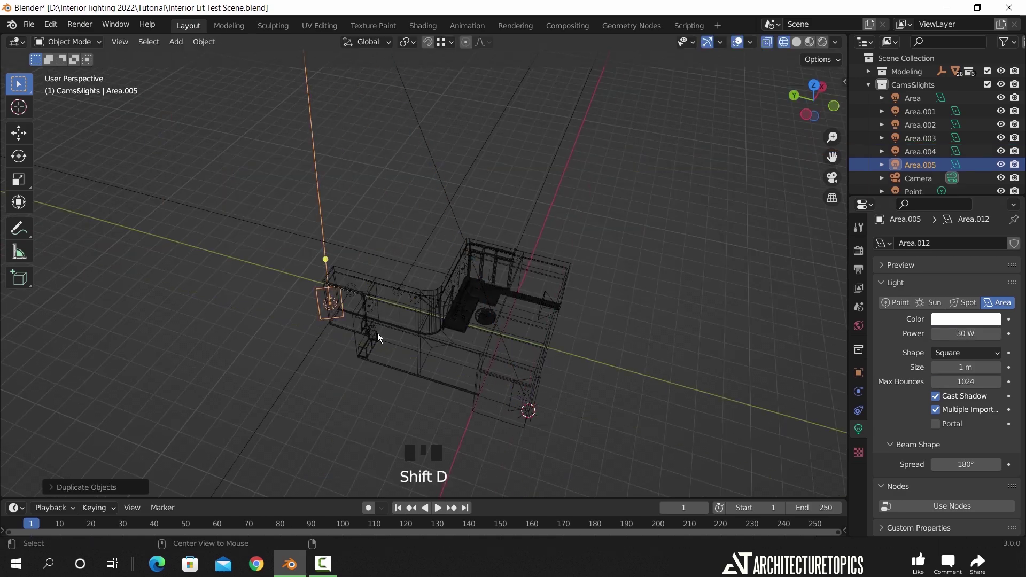
middle_click_drag(378, 339, 488, 364)
type("rx90")
key("Return")
key("r")
key("z")
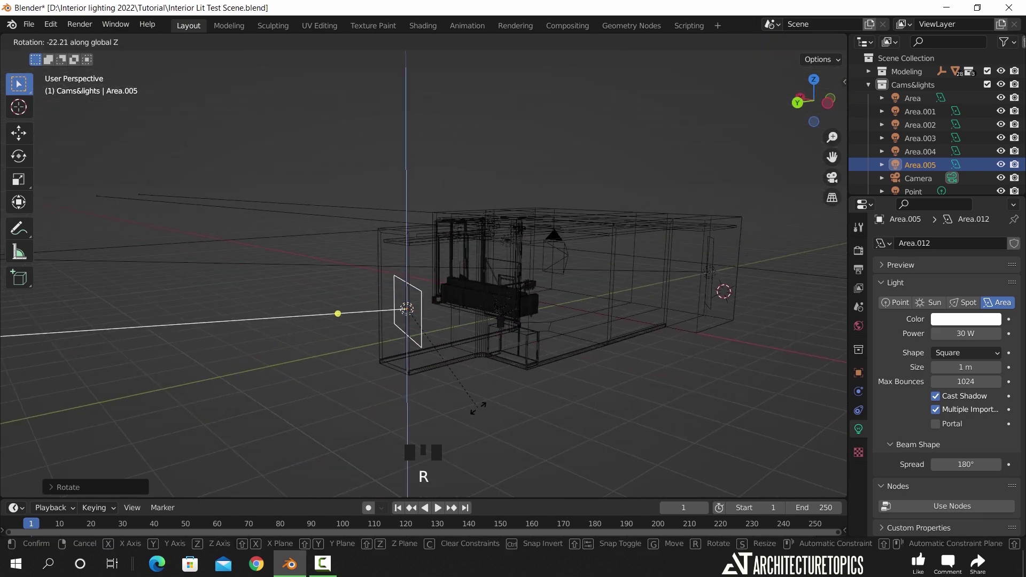
key("z")
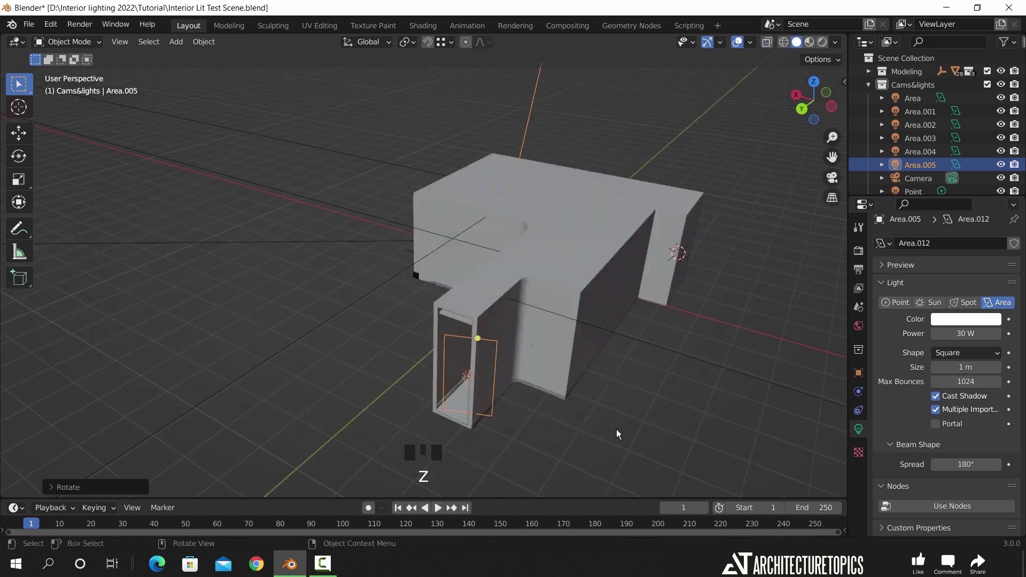
scroll(662, 380, "up", 2)
left_click(600, 409)
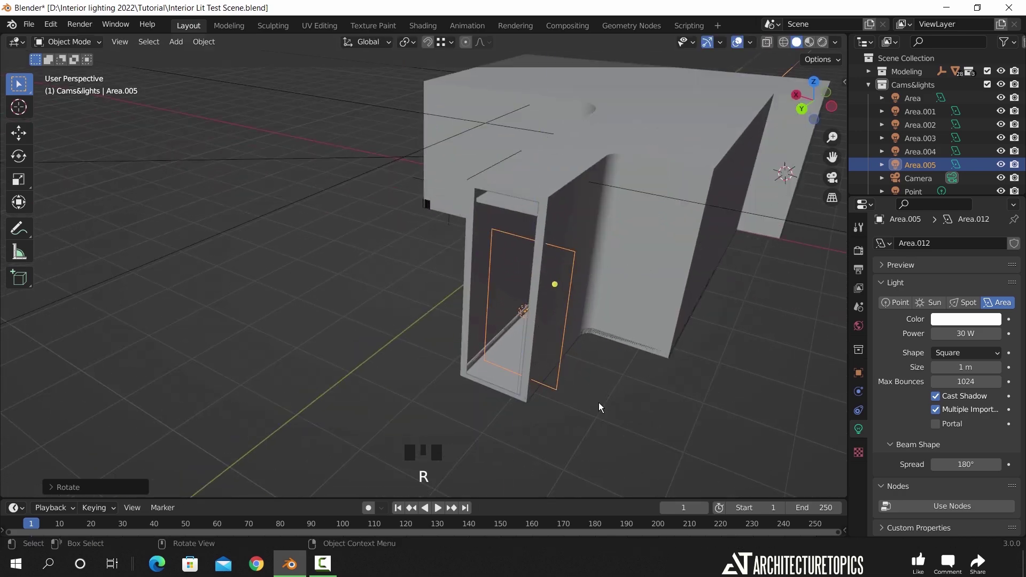
Step: Scale Area.005 down and move it into the corridor opening
key("g")
left_click(562, 443)
key("s")
middle_click_drag(561, 442, 717, 393)
left_click(676, 380)
key("g")
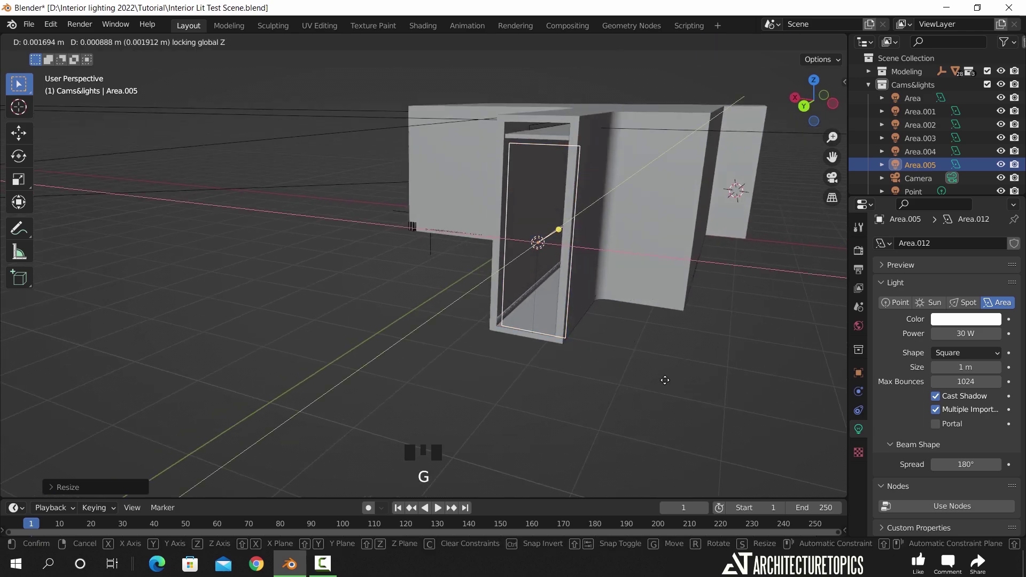
left_click(636, 374)
Step: Set Area.005's power to 40 W and return to the camera view
left_click(965, 334)
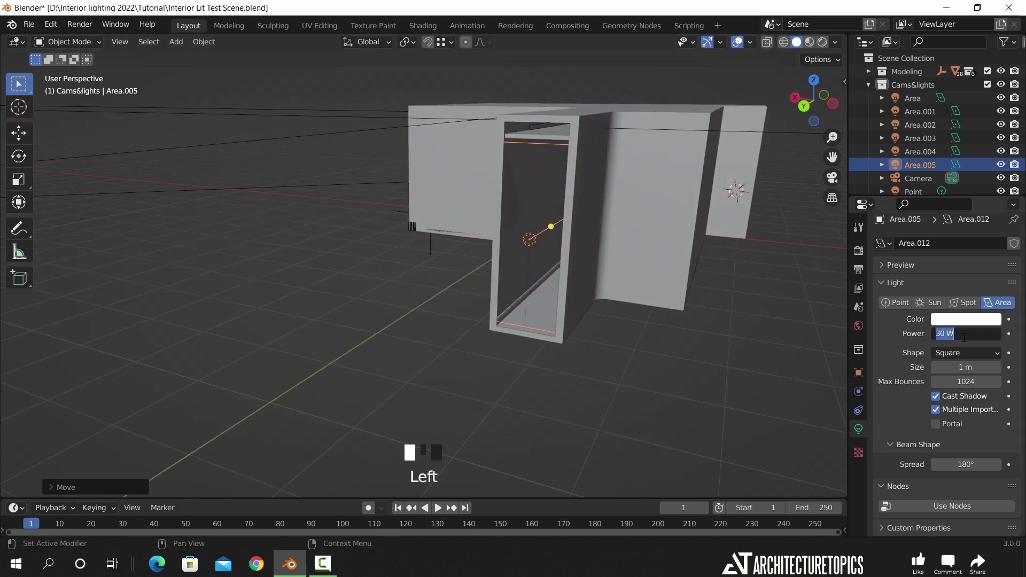
type("40")
key("Return")
middle_click_drag(728, 337, 458, 329)
scroll(458, 329, "down", 2)
key("KP_0")
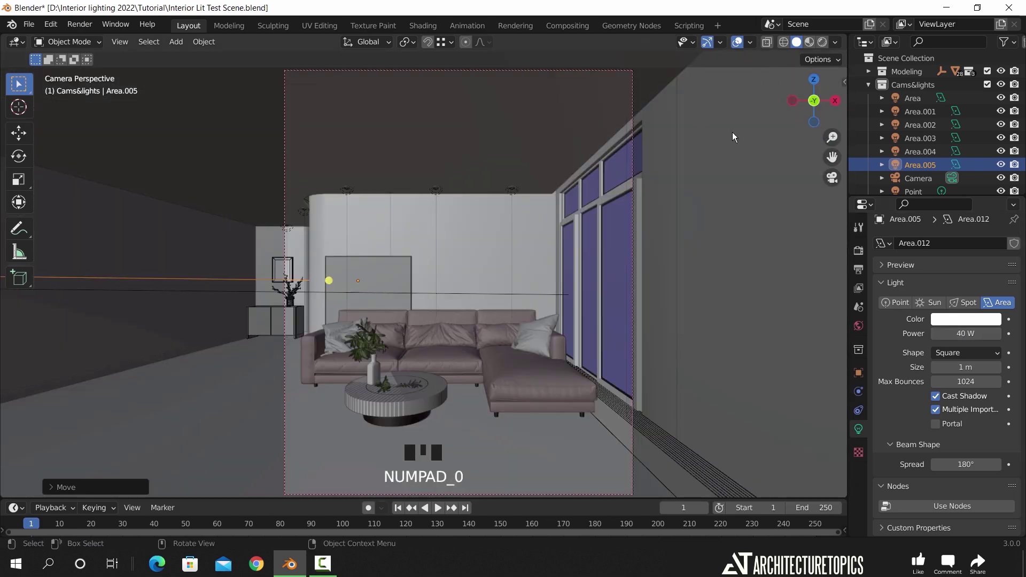
Step: Switch the camera view to rendered shading and hide the viewport overlays
key("z")
left_click(692, 226)
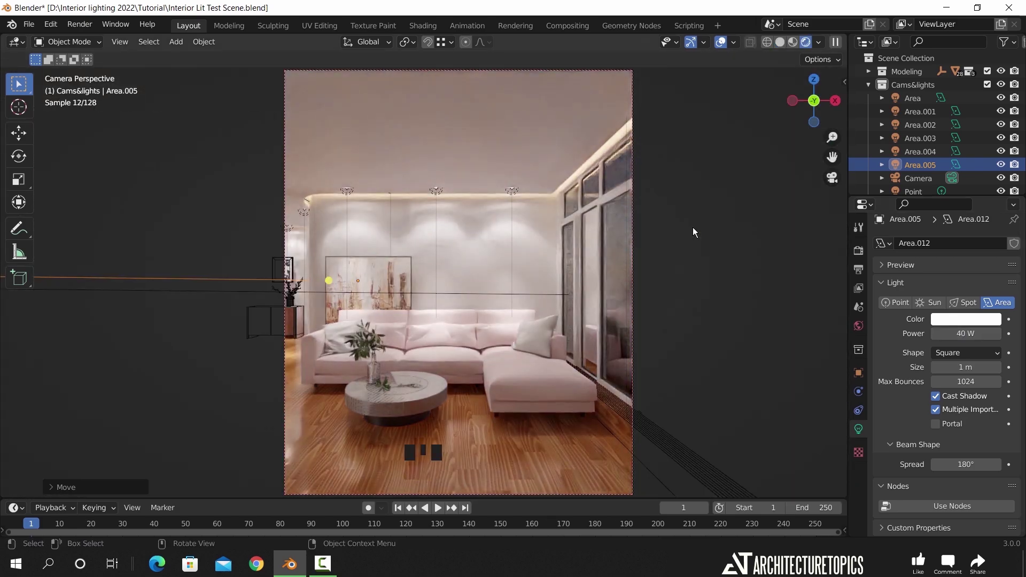
left_click(721, 44)
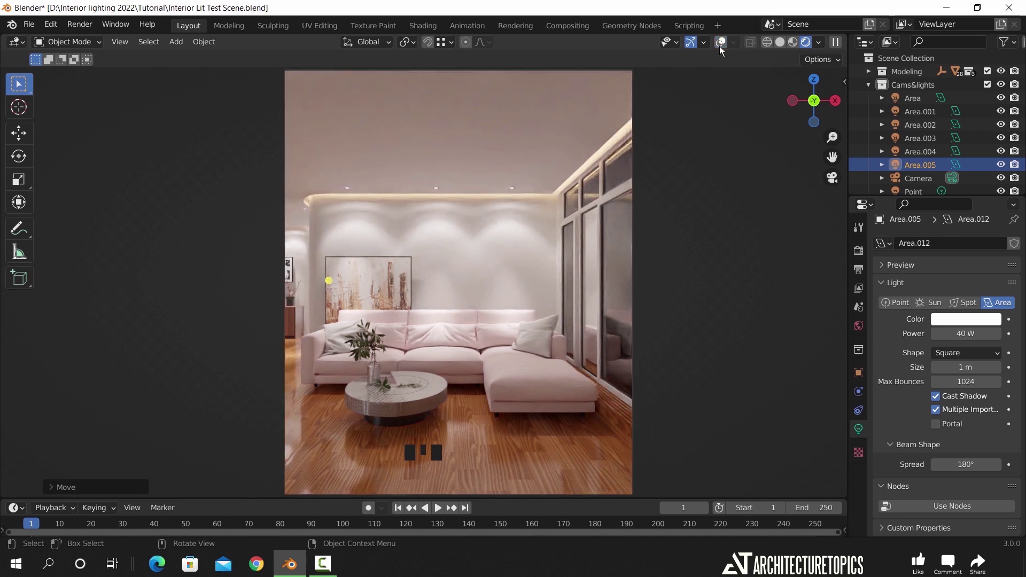